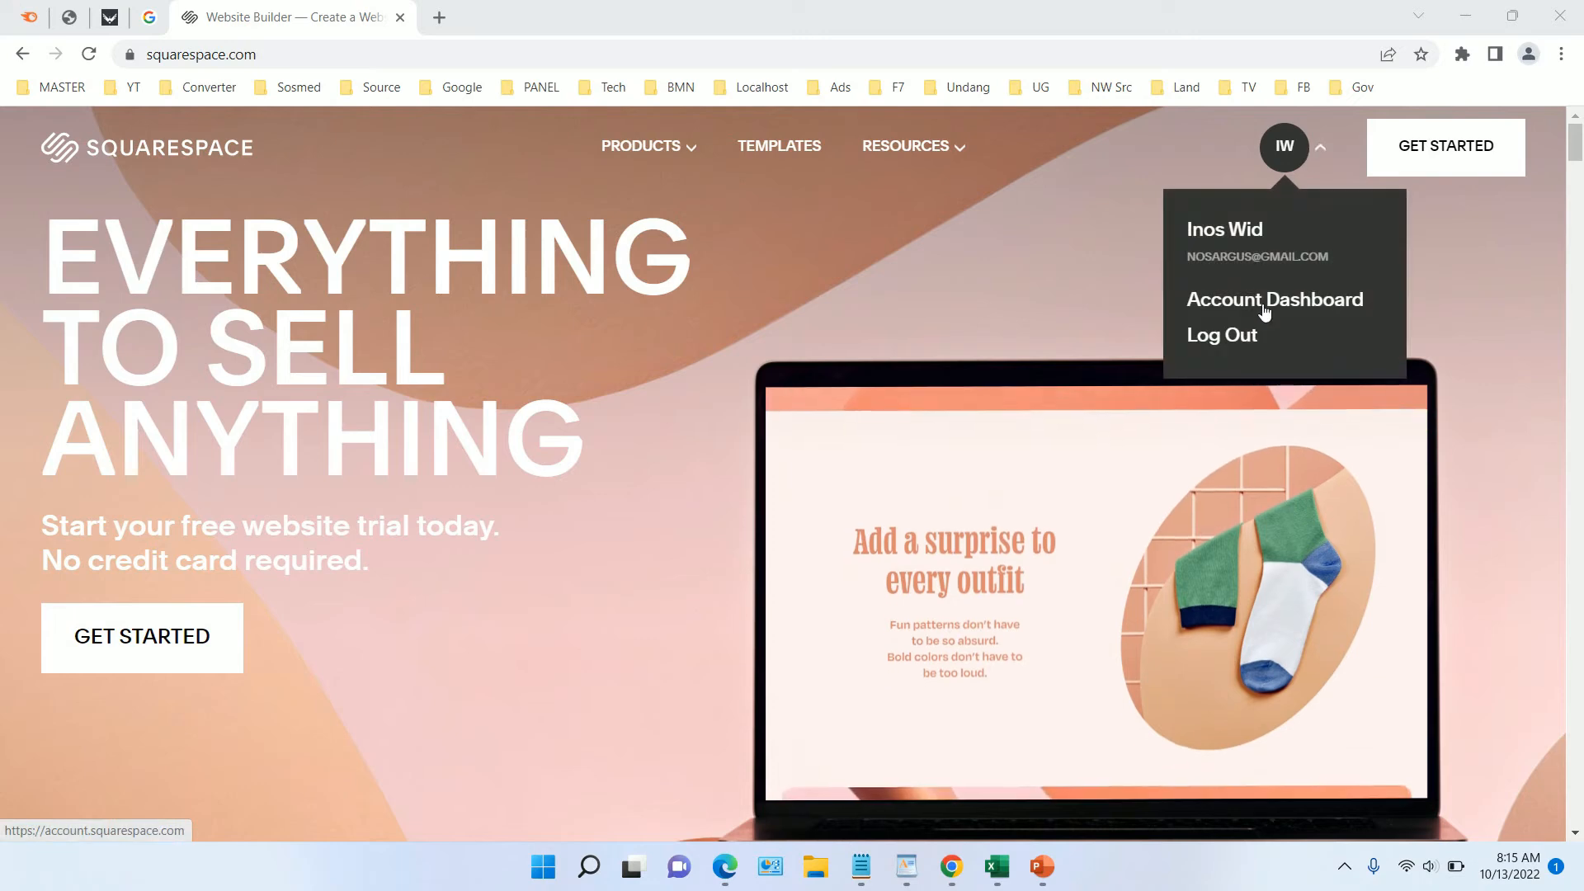
# Step: Open the Navya Site website from the account dashboard and display its list of pages
pyautogui.click(1244, 305)
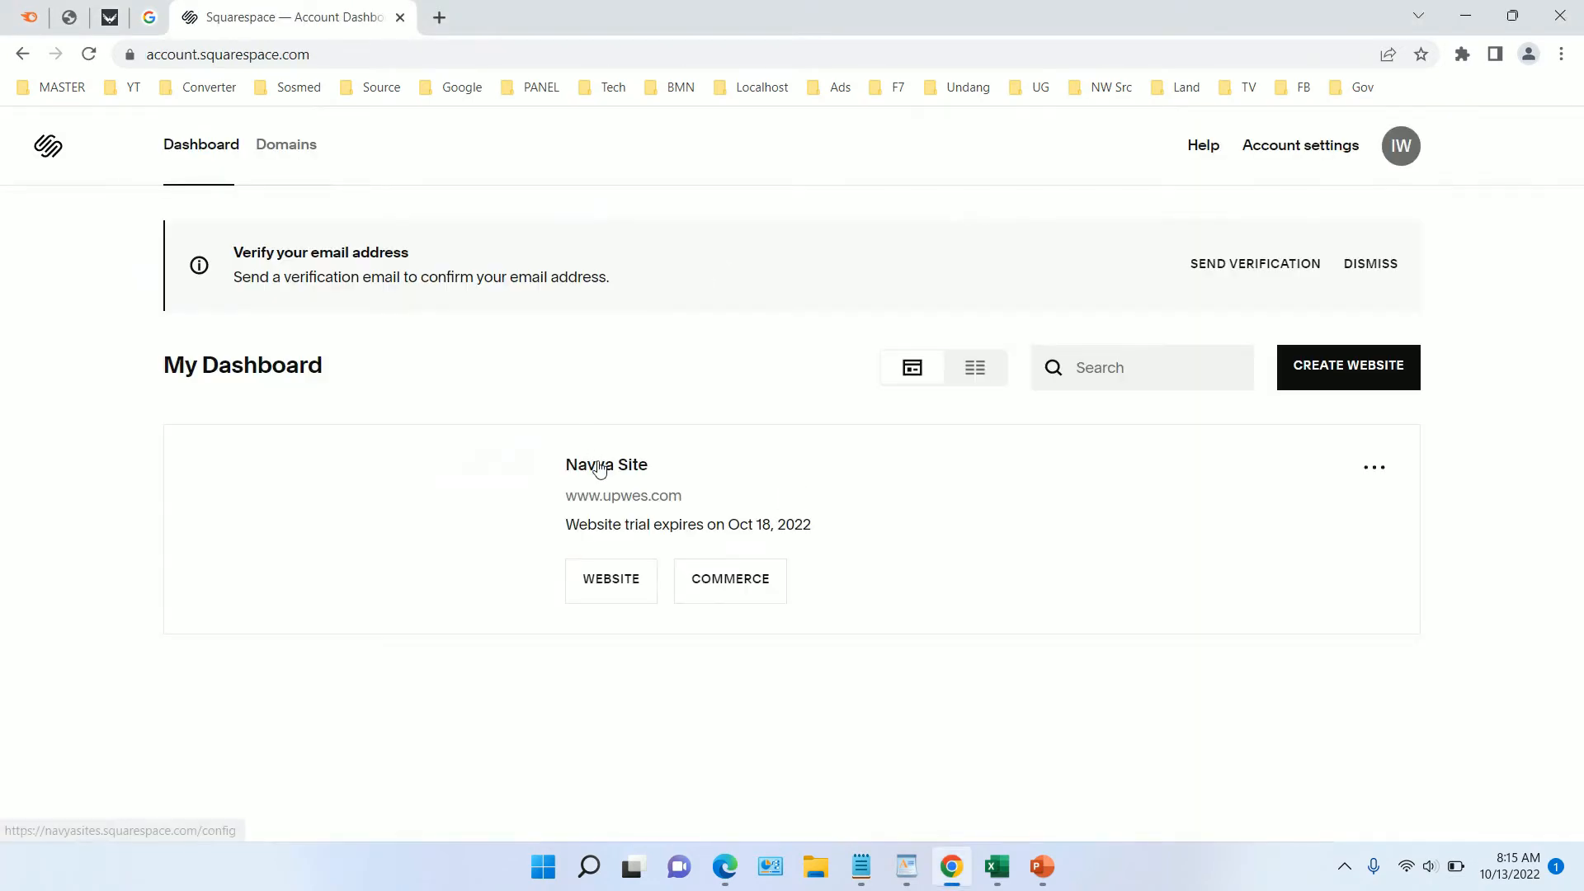
pyautogui.click(600, 467)
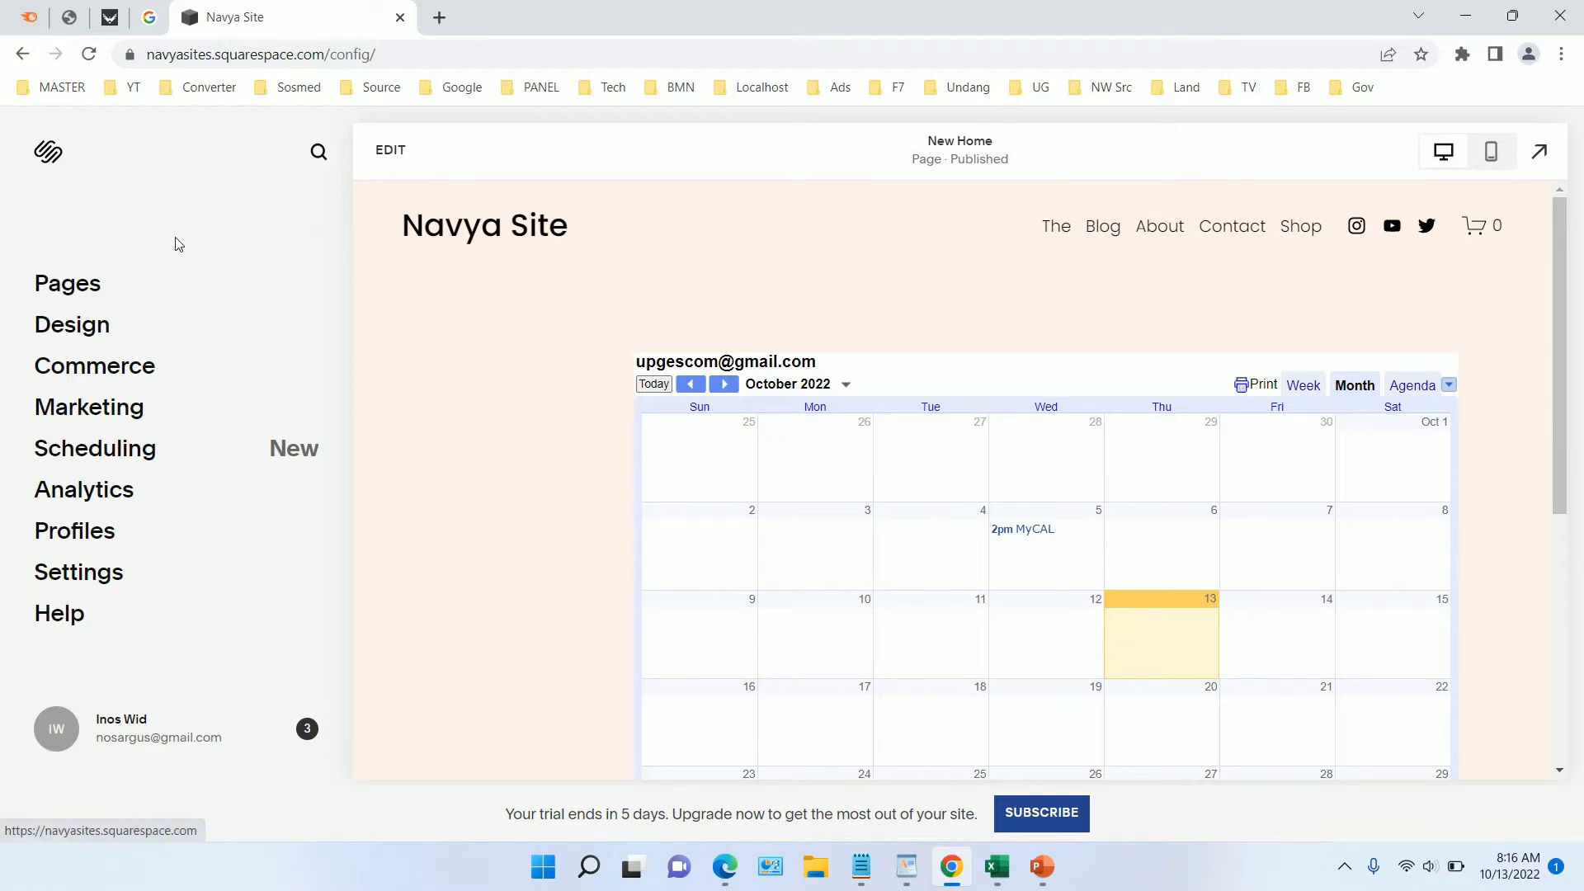
pyautogui.click(72, 289)
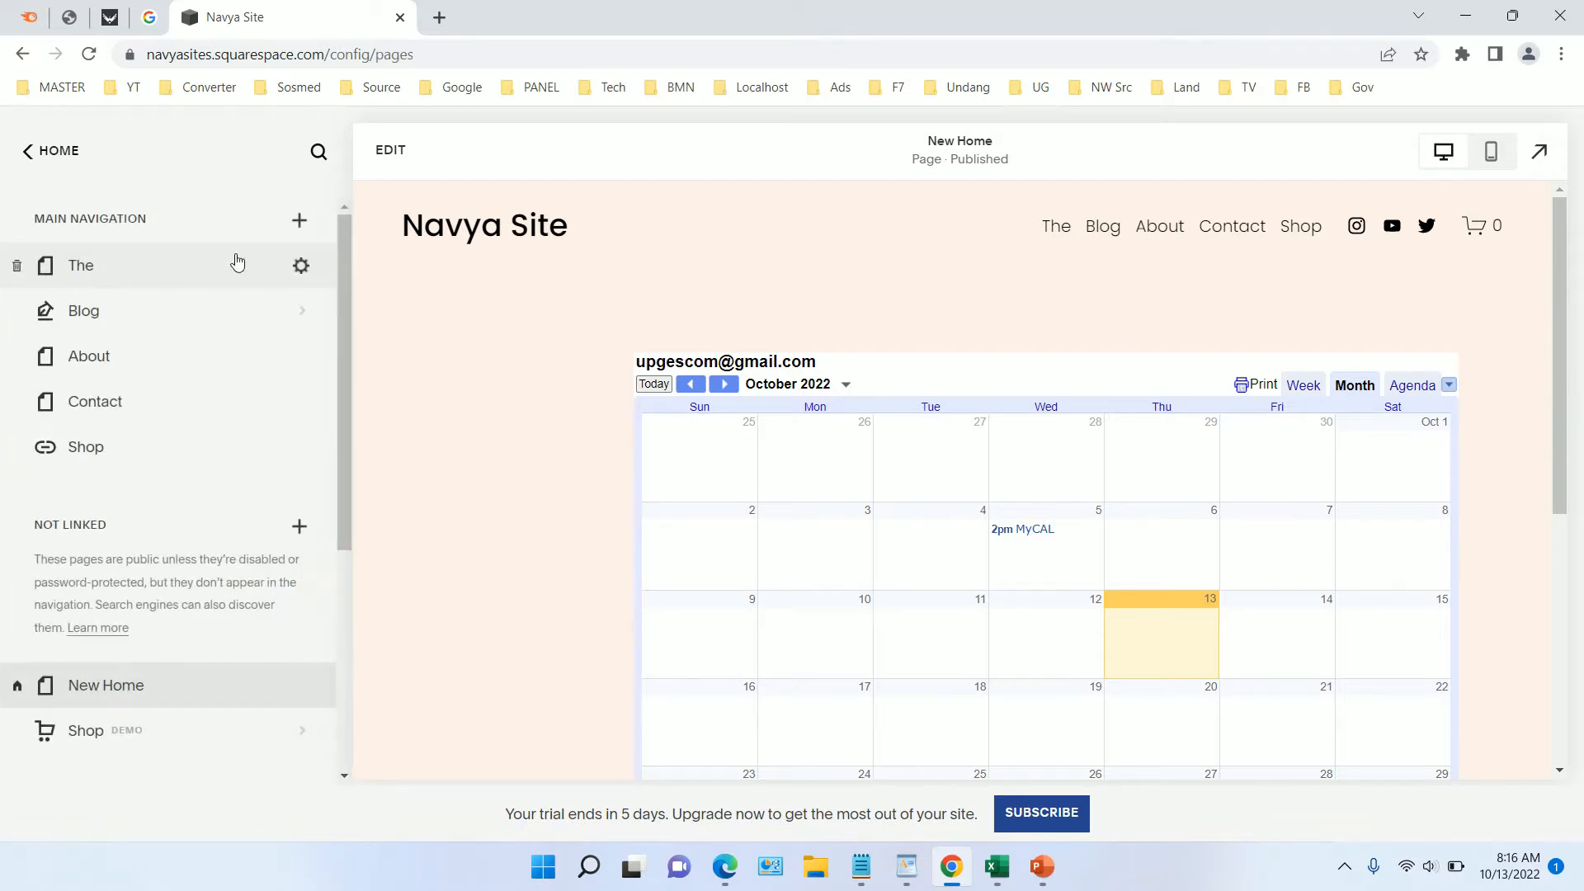
# Step: Add a blank page to the main navigation and name it ThePage
pyautogui.click(305, 222)
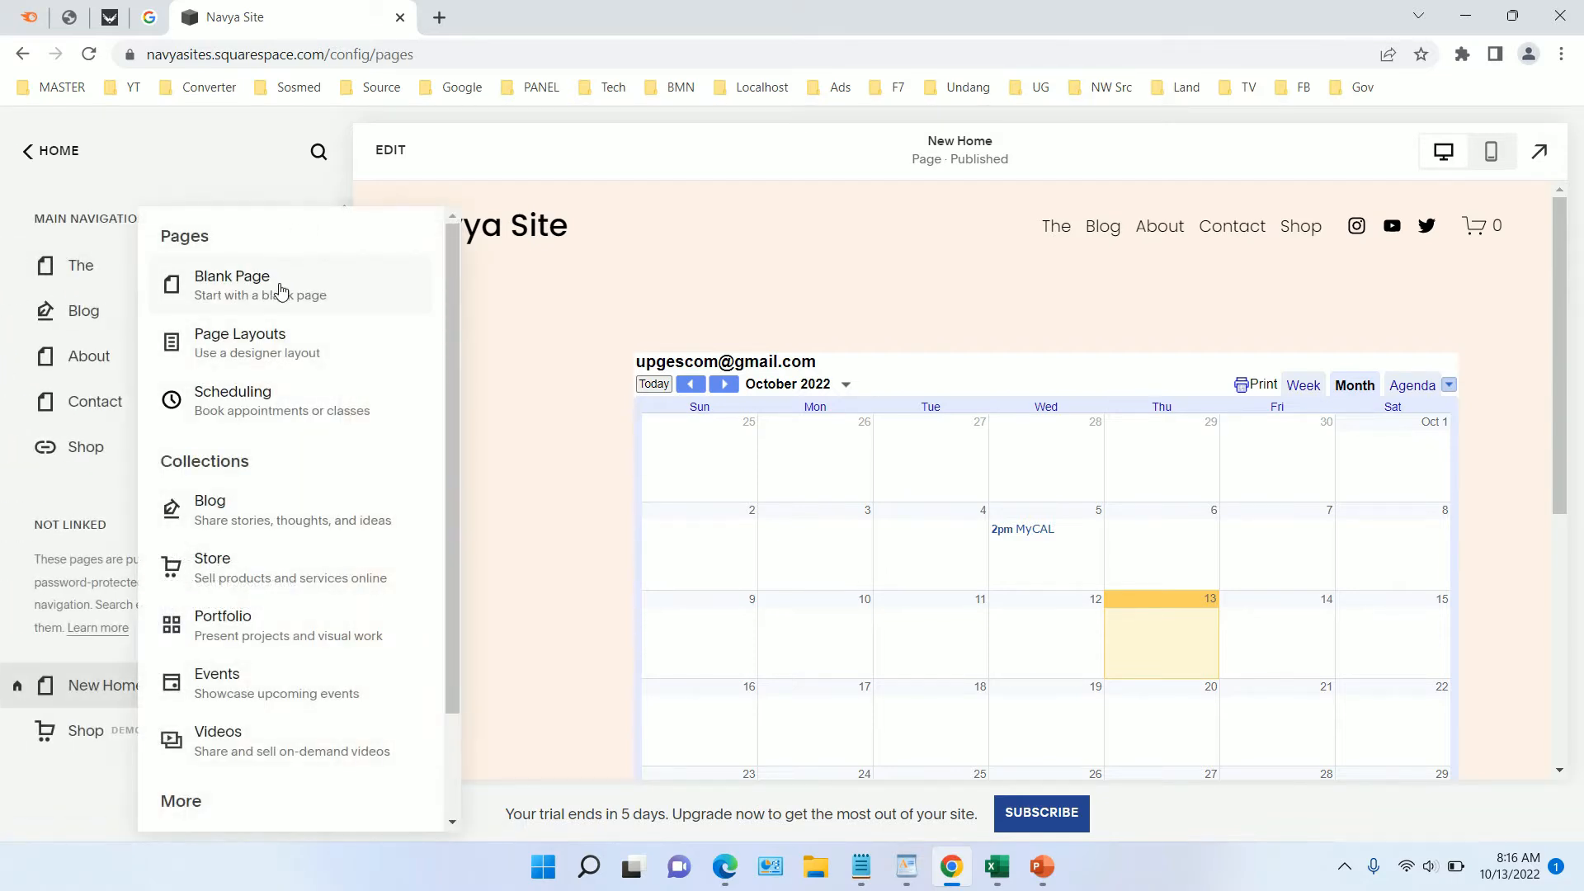
pyautogui.click(373, 292)
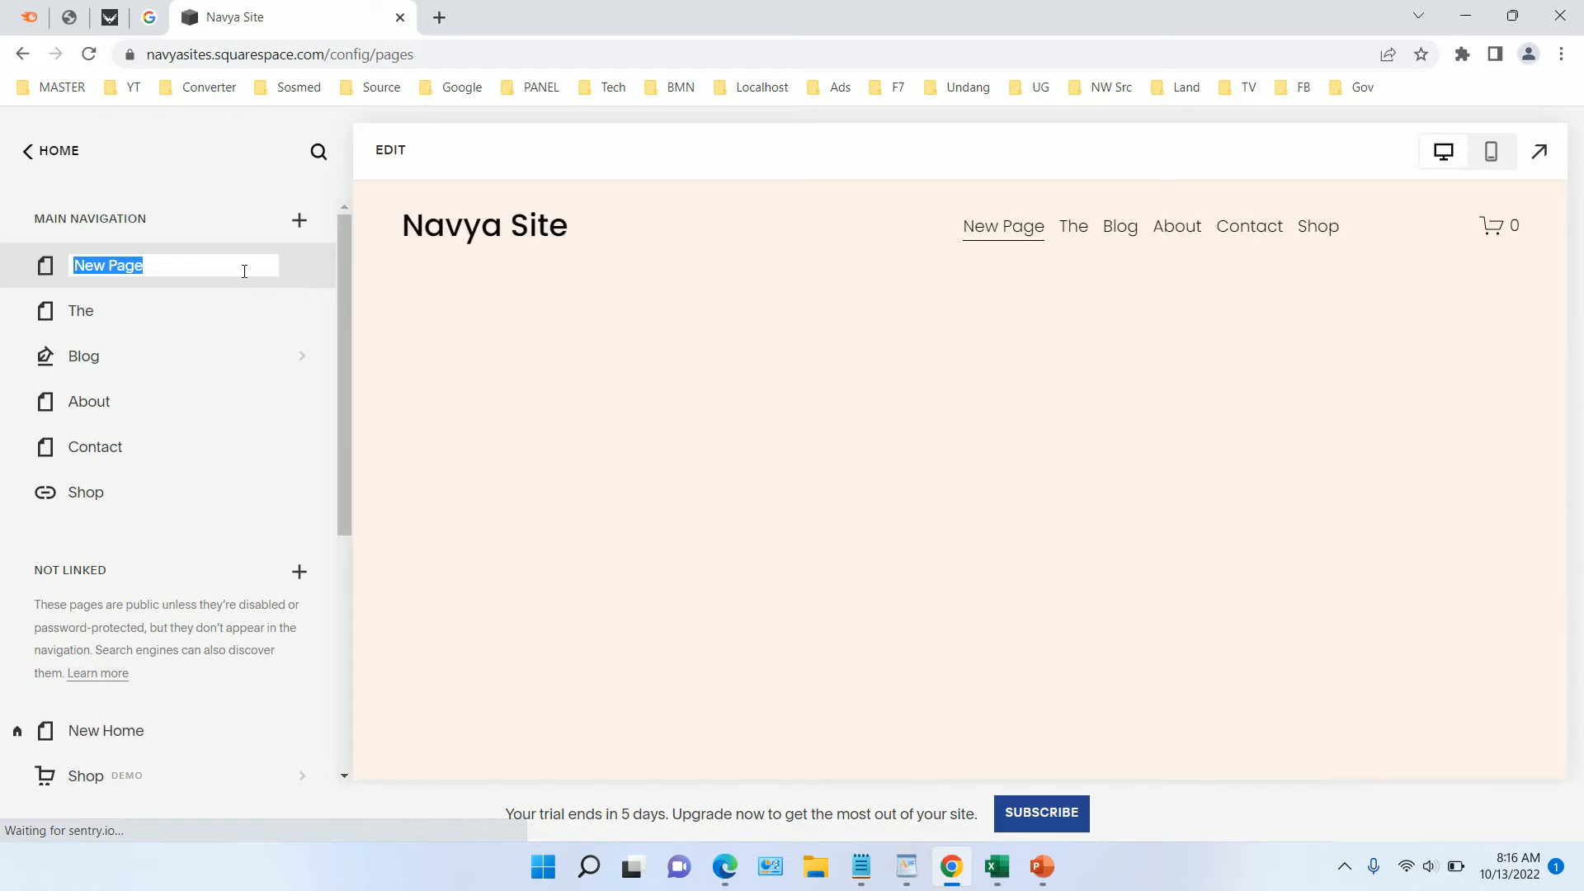
pyautogui.write('The')
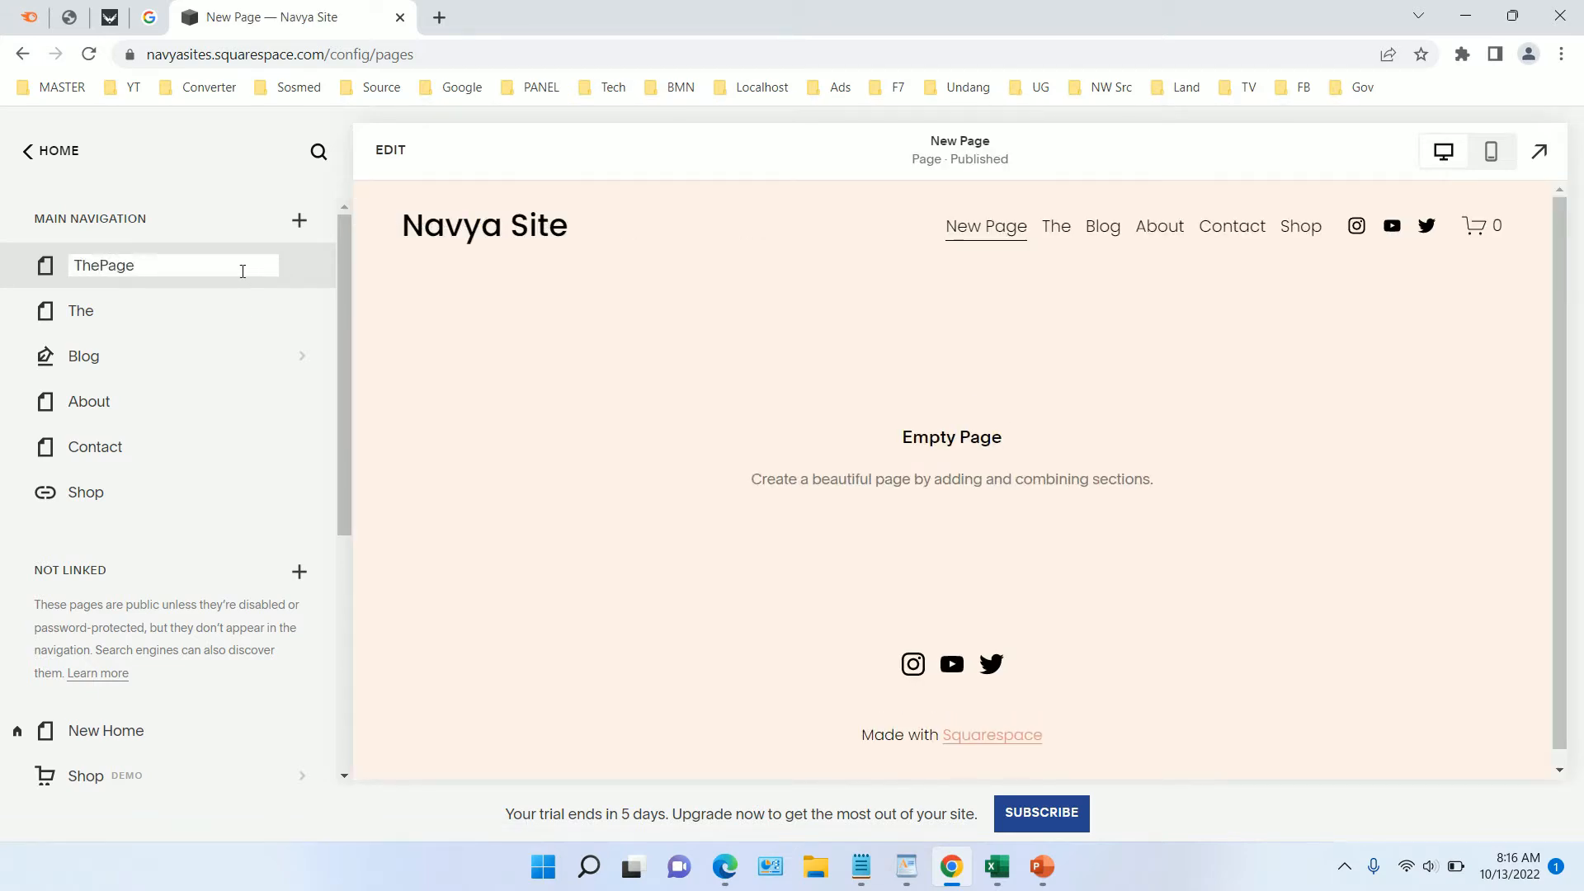
pyautogui.press('Return')
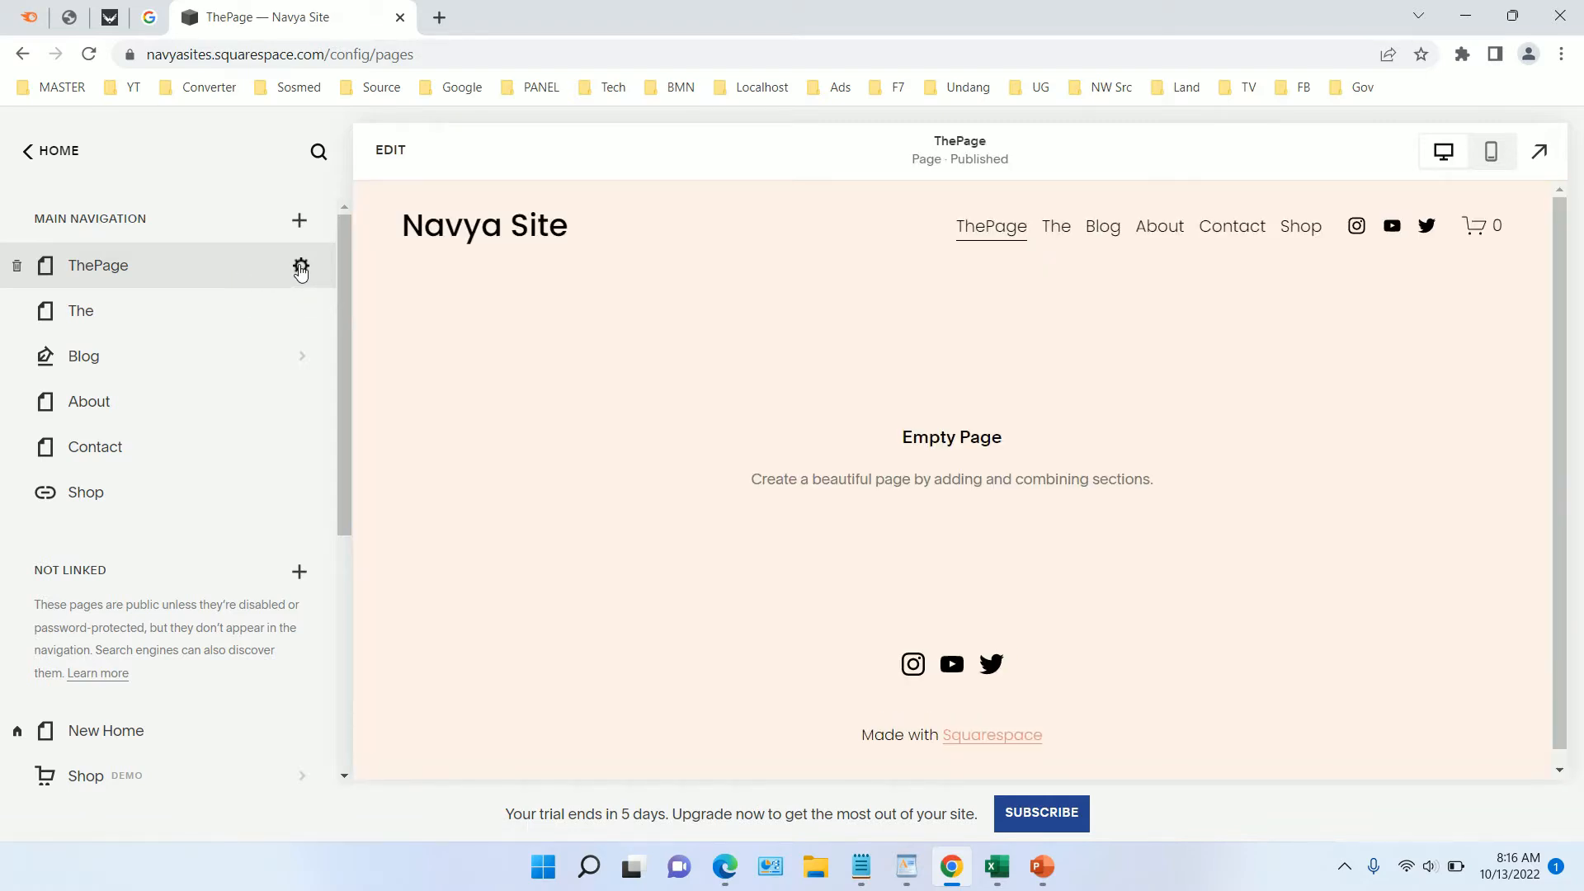
pyautogui.click(300, 267)
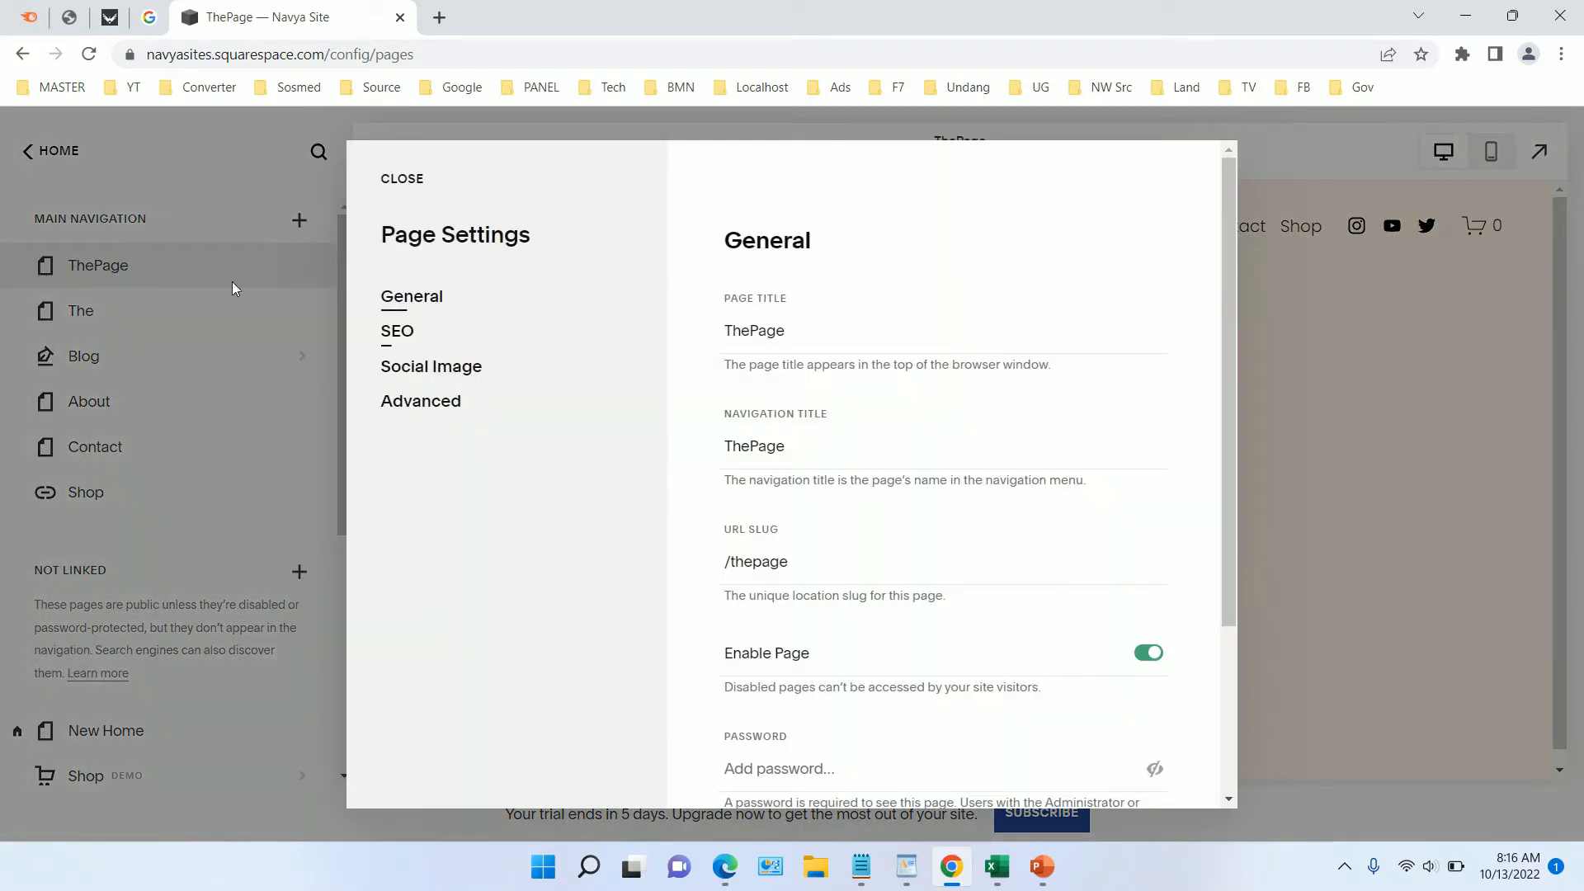
pyautogui.click(782, 561)
pyautogui.moveTo(801, 568); pyautogui.dragTo(724, 563)
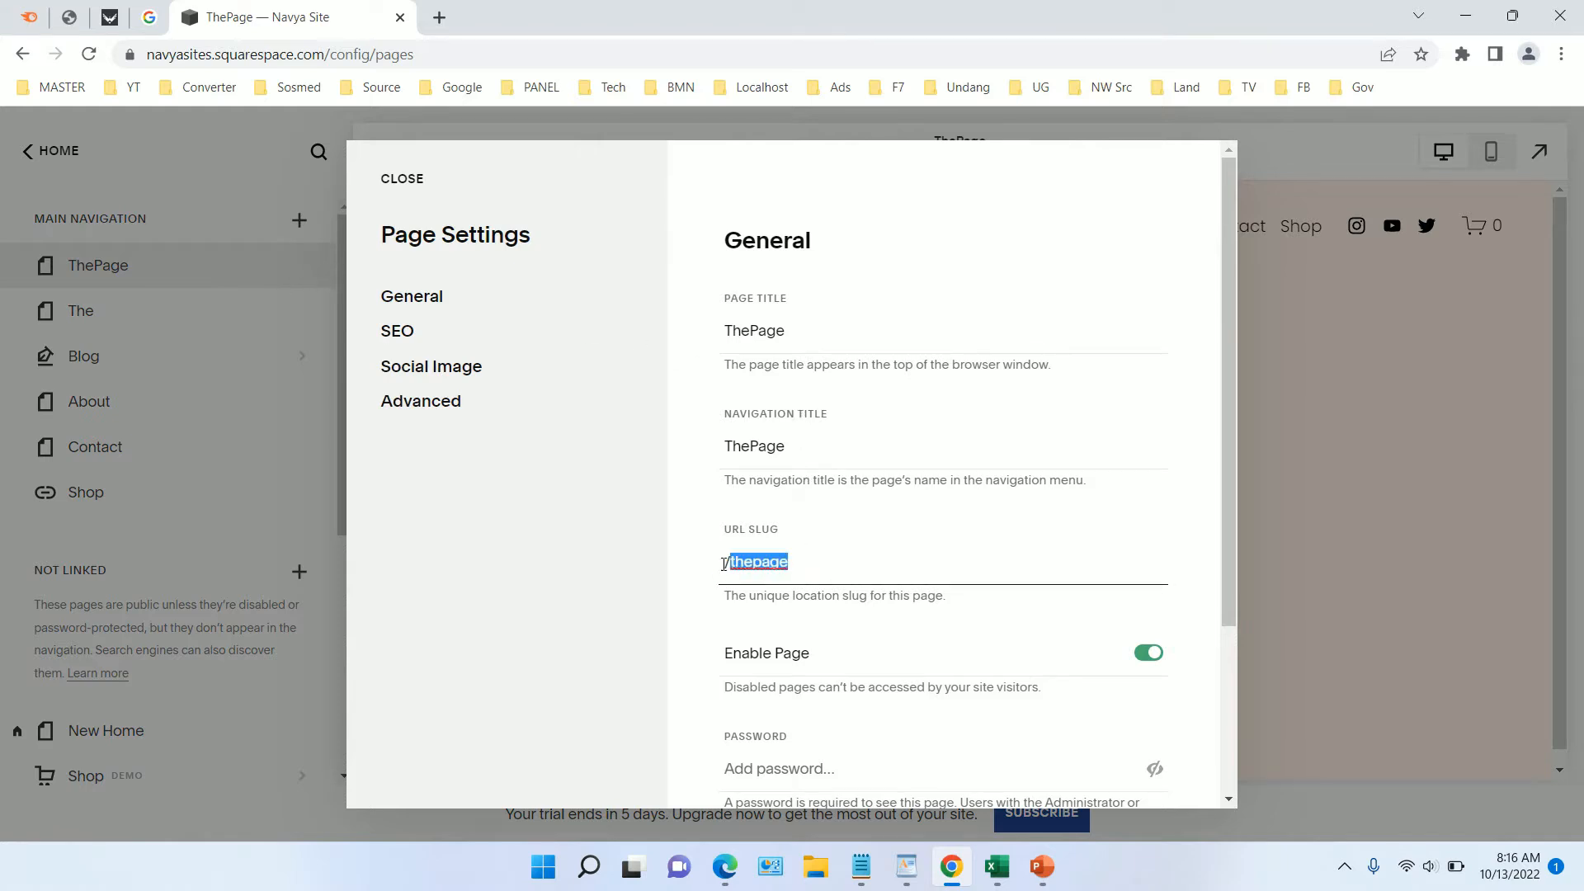
pyautogui.click(806, 569)
pyautogui.write('ssss')
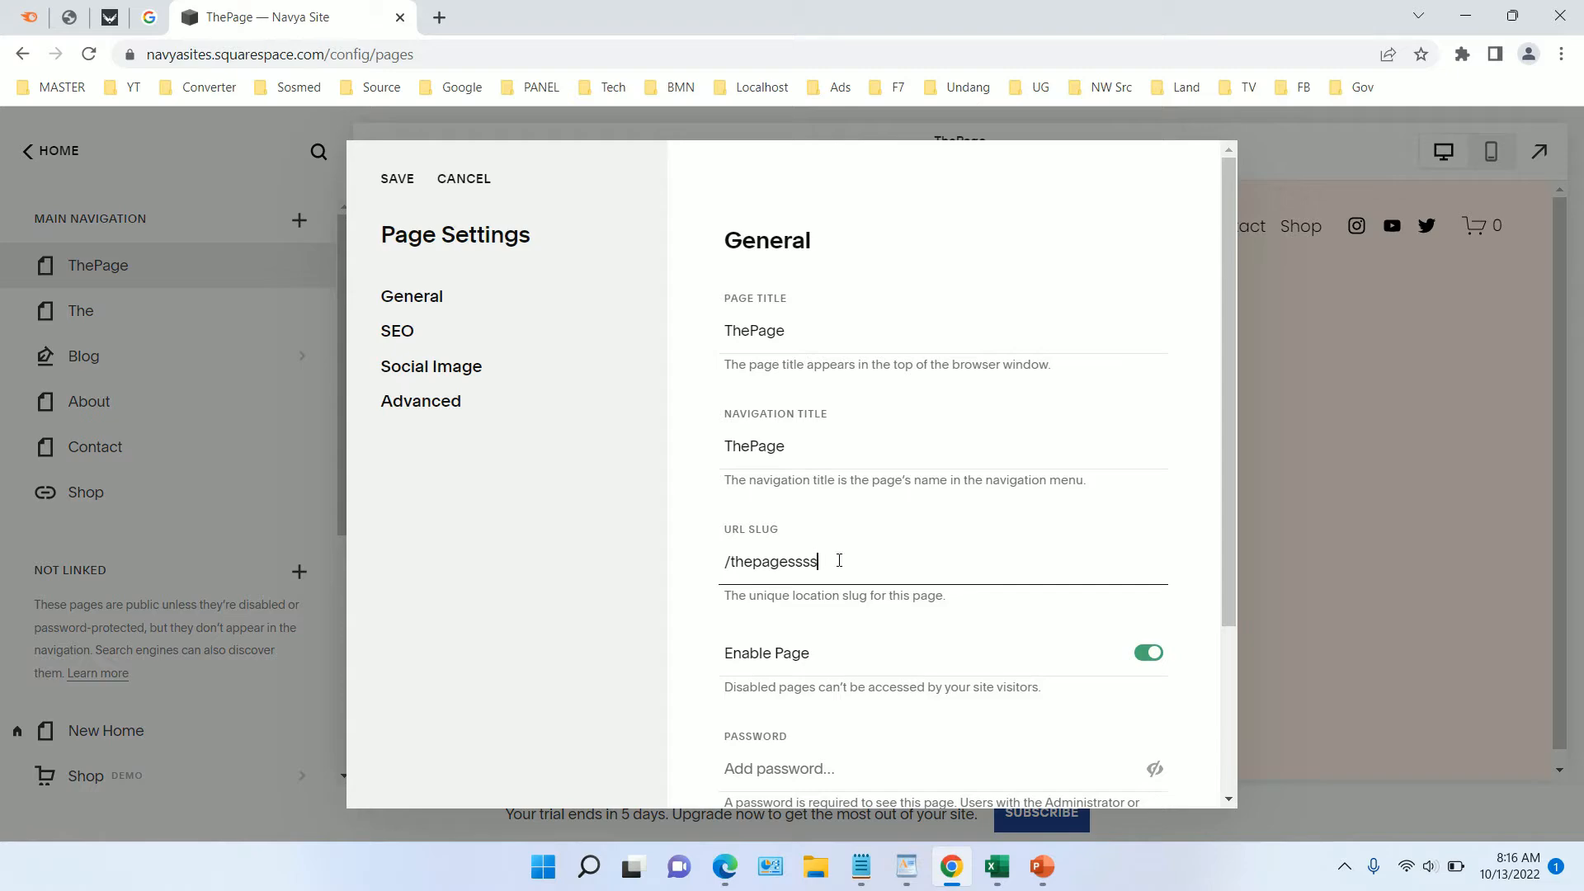
pyautogui.click(466, 186)
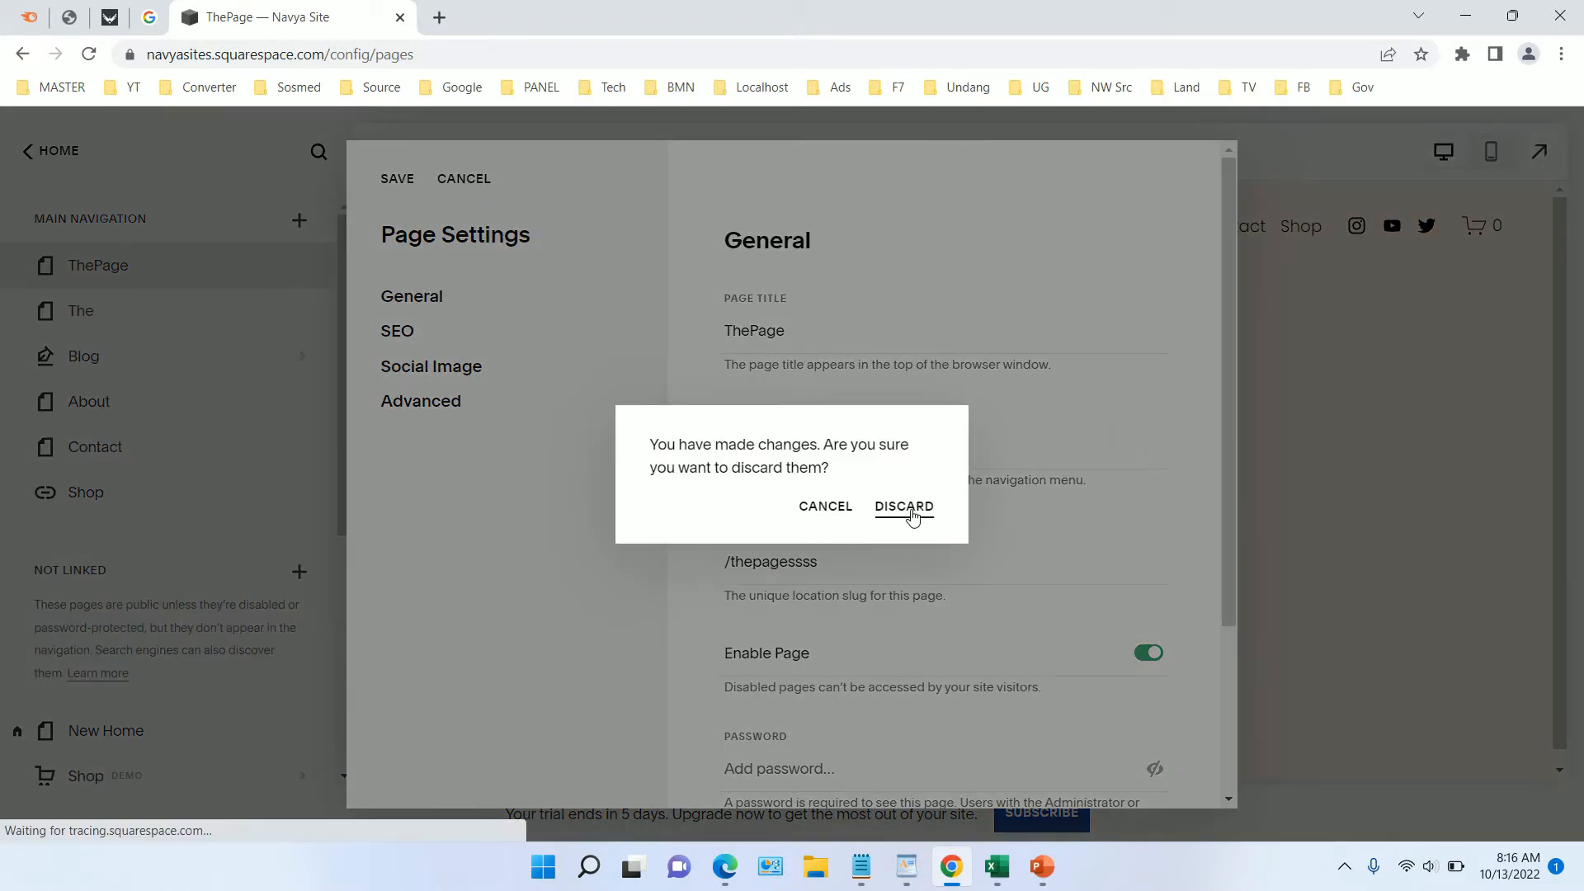
pyautogui.click(906, 506)
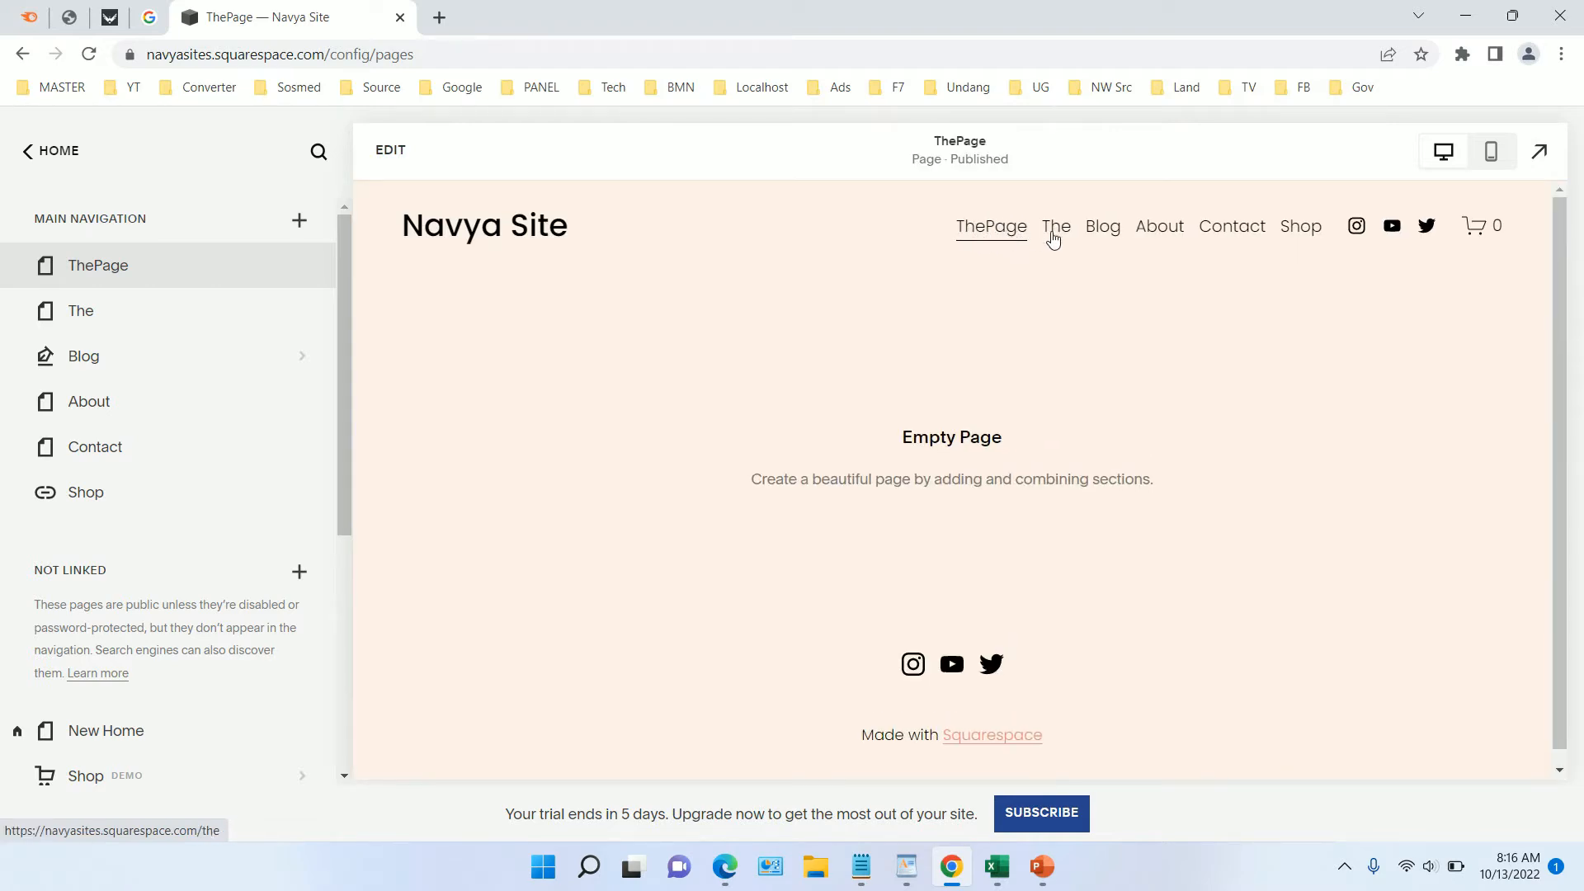
# Step: Move ThePage between Contact and Shop in the main navigation, and insert a blank section on the page
pyautogui.moveTo(128, 265); pyautogui.dragTo(212, 460)
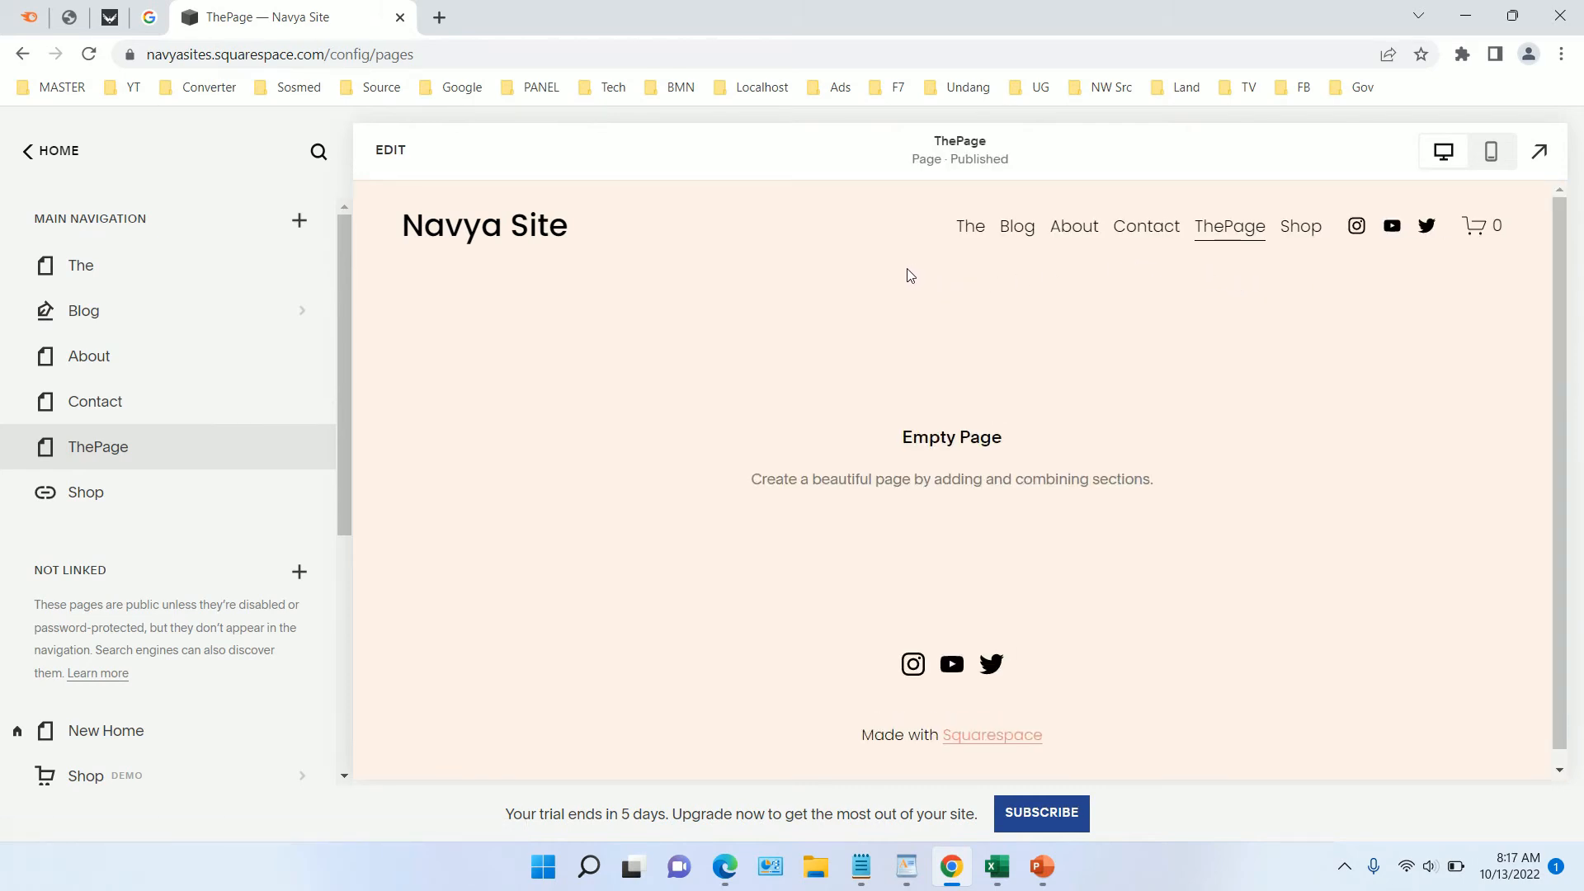
pyautogui.click(397, 160)
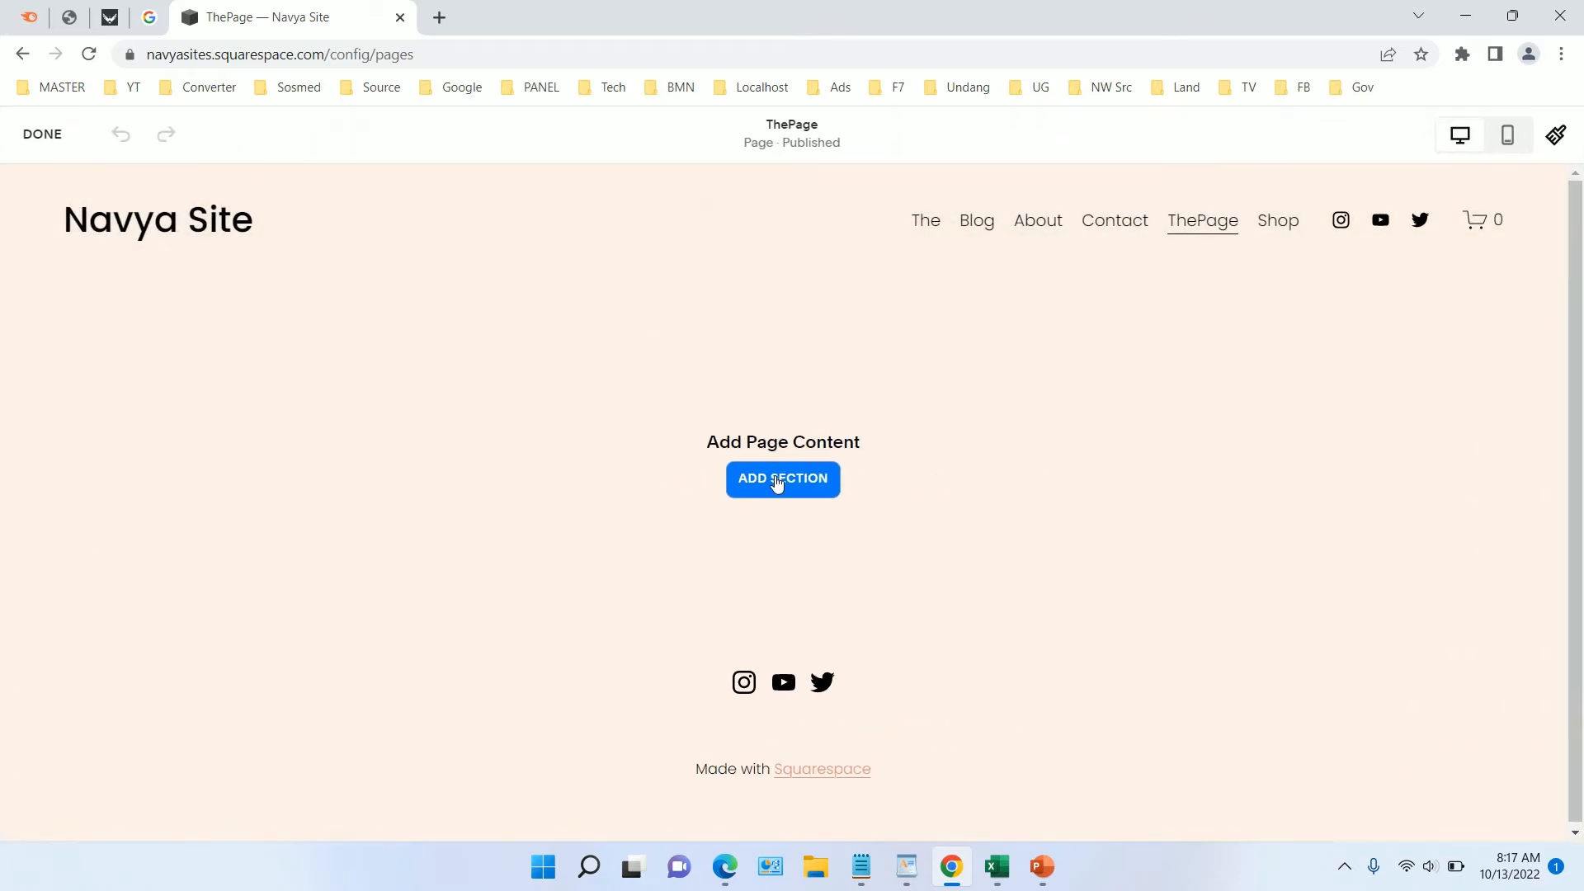
pyautogui.click(777, 486)
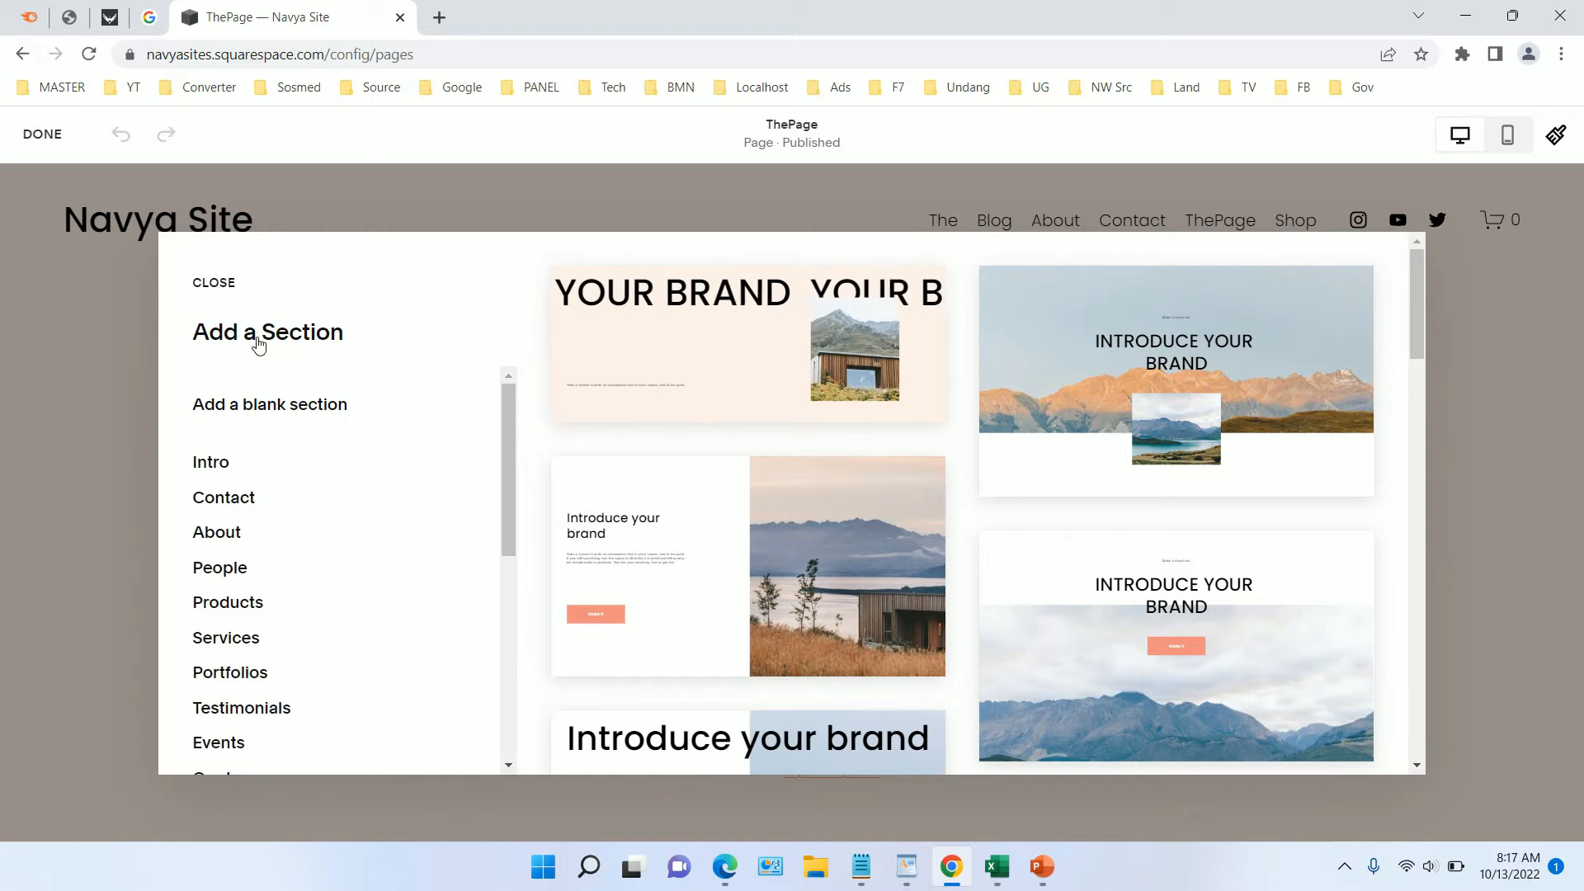
pyautogui.click(271, 404)
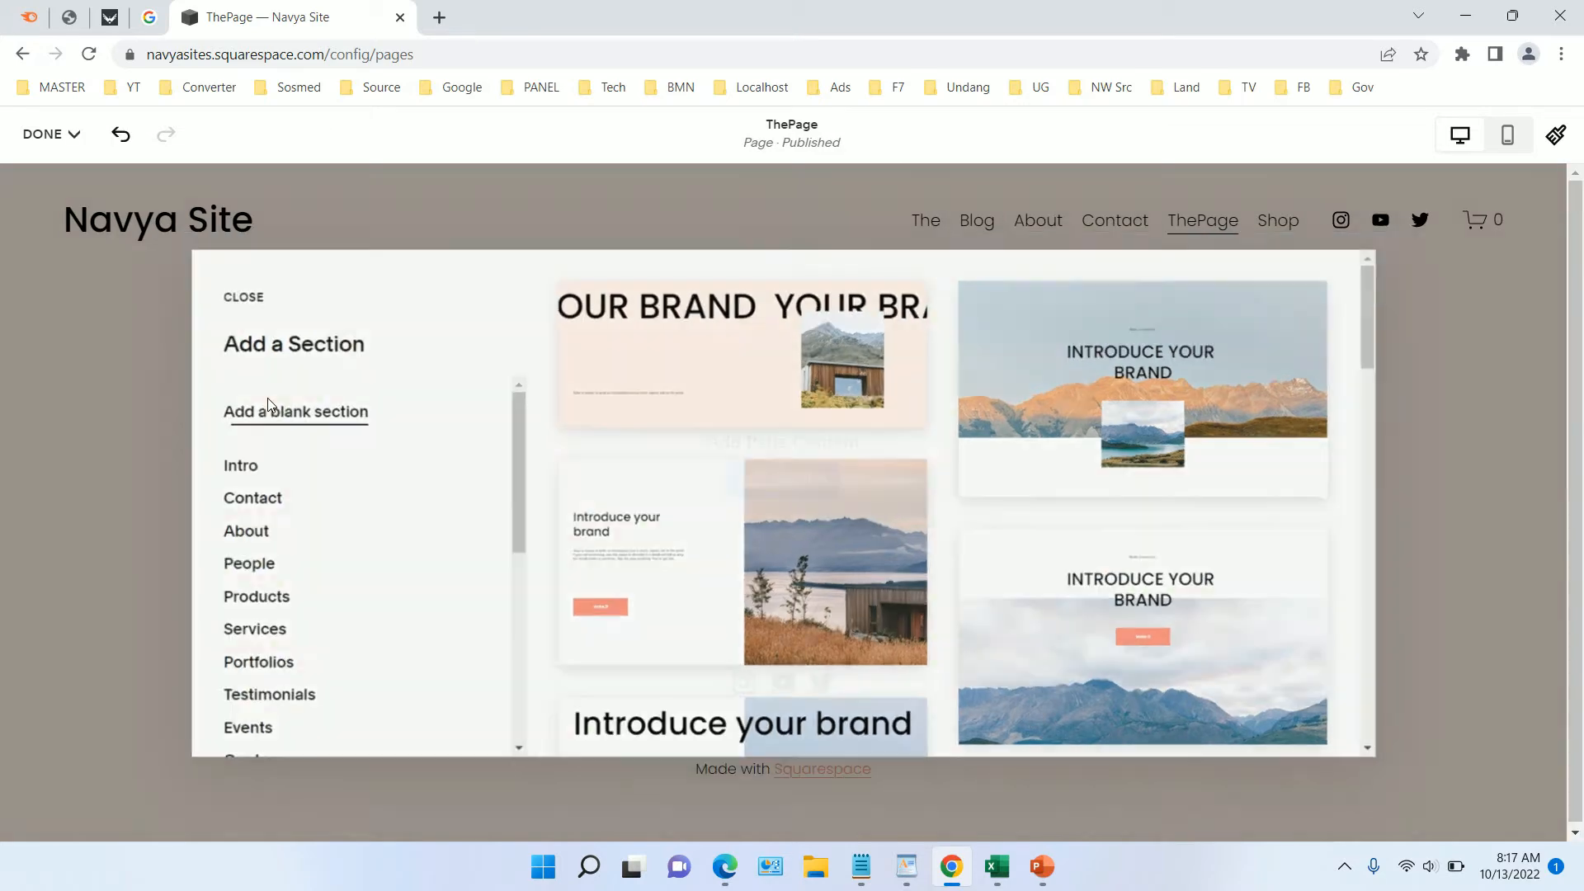
# Step: Add a button block to the blank section and place it horizontally centred
pyautogui.moveTo(867, 463)
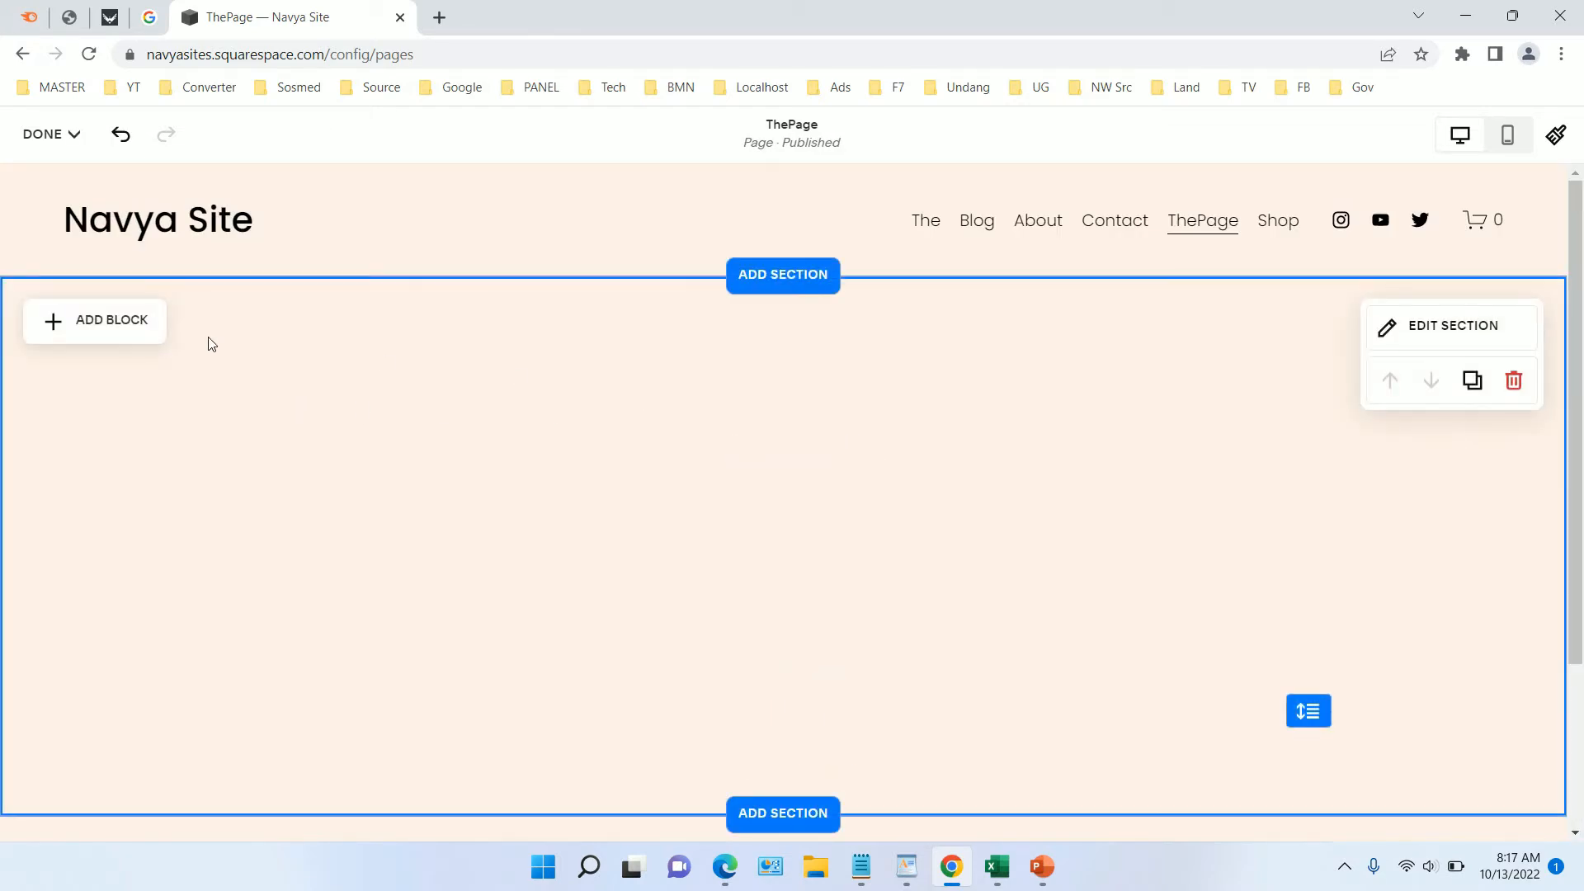
pyautogui.click(137, 333)
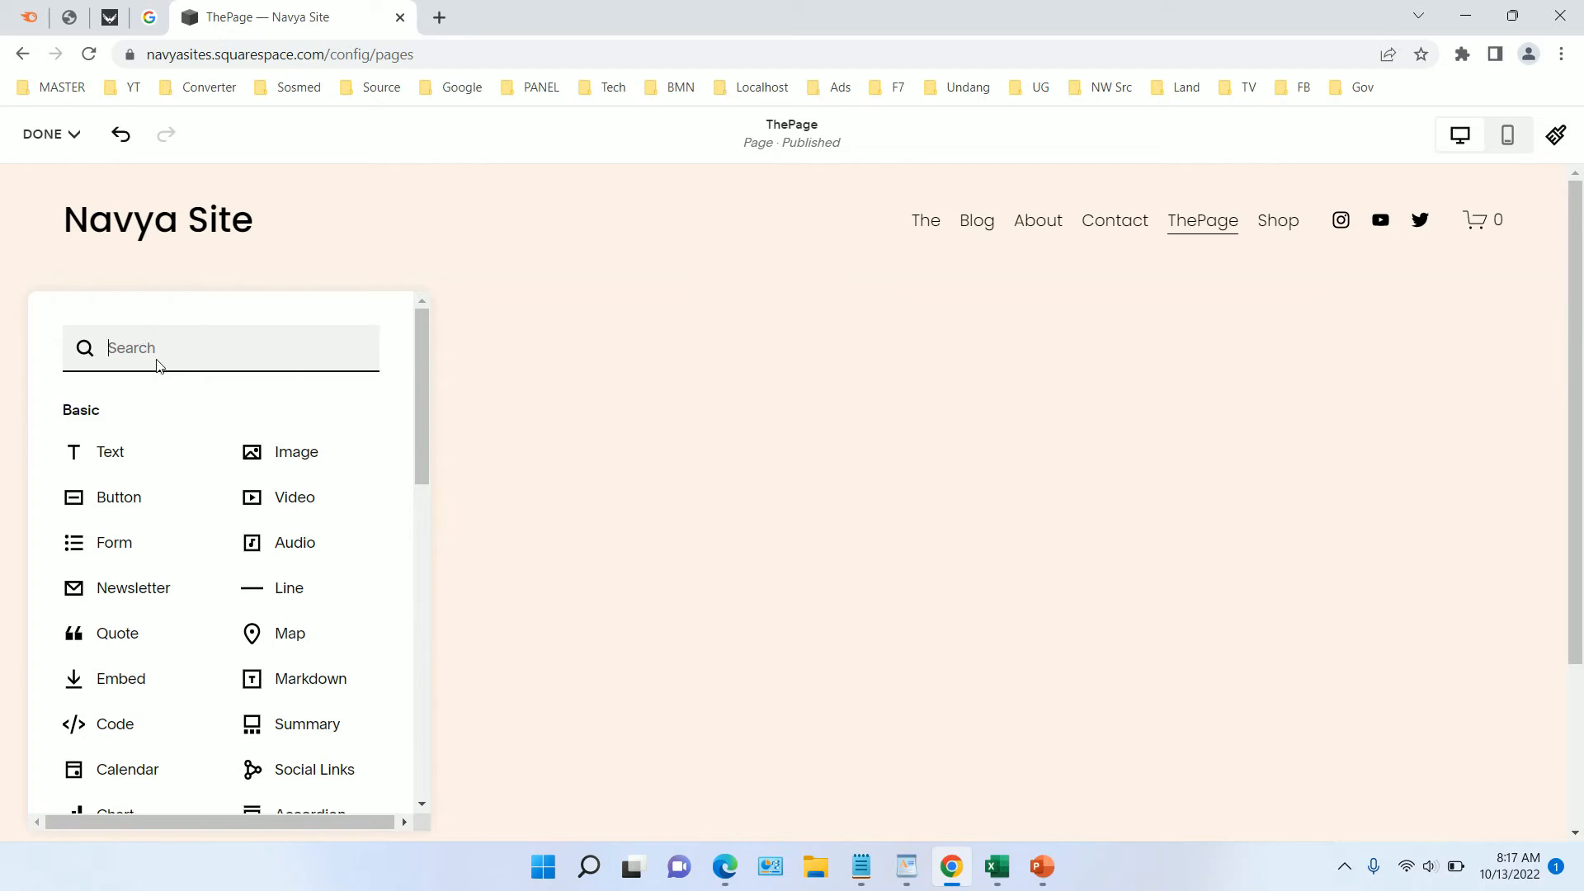
pyautogui.click(120, 497)
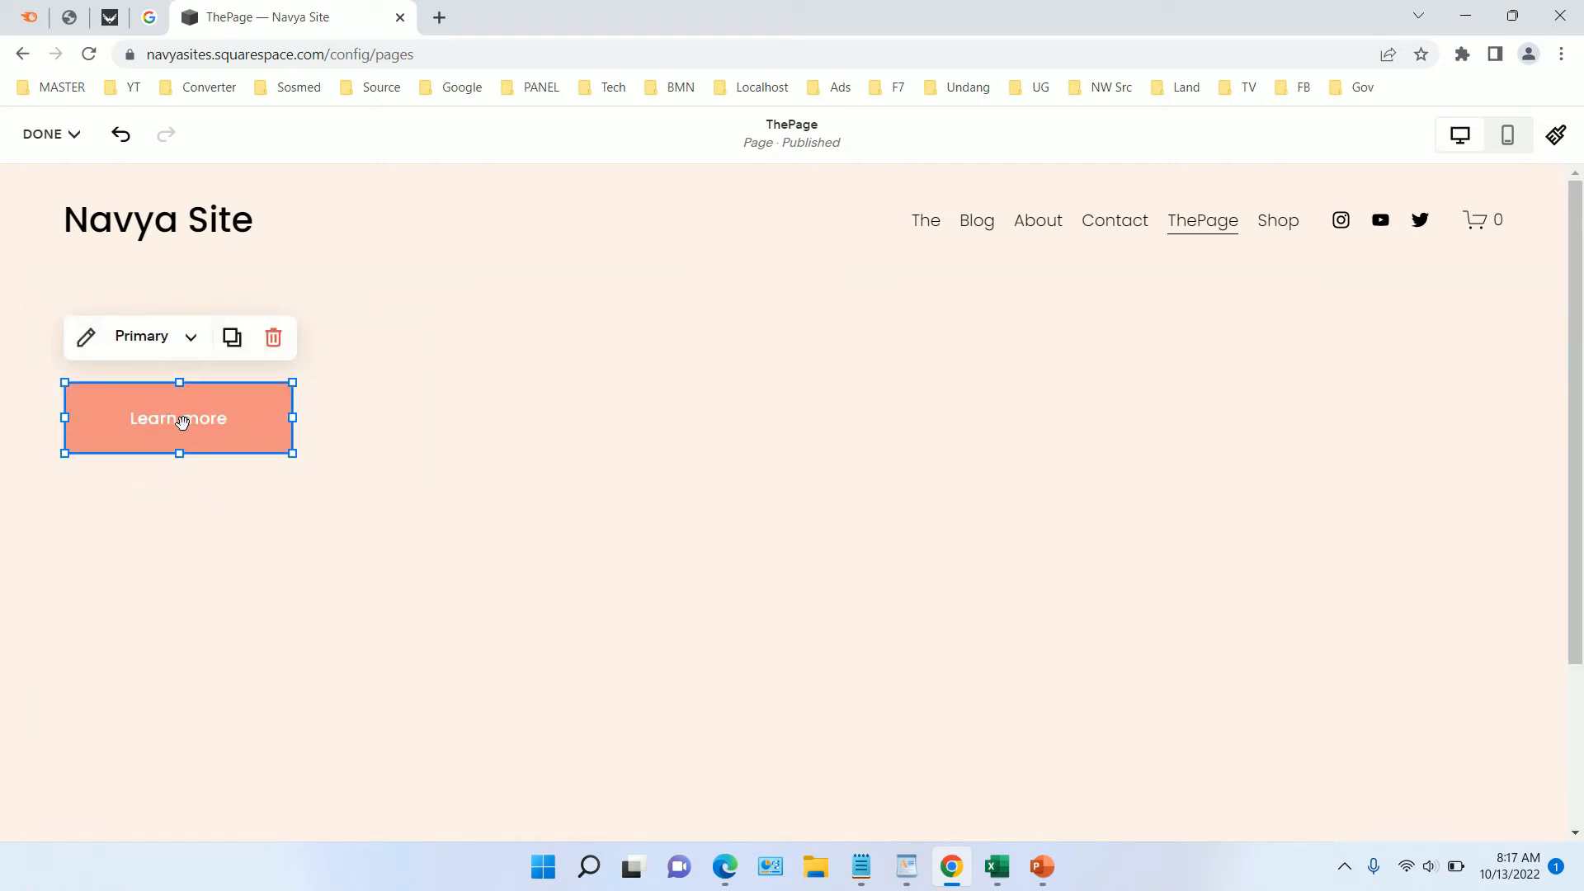
pyautogui.moveTo(183, 421); pyautogui.dragTo(785, 449)
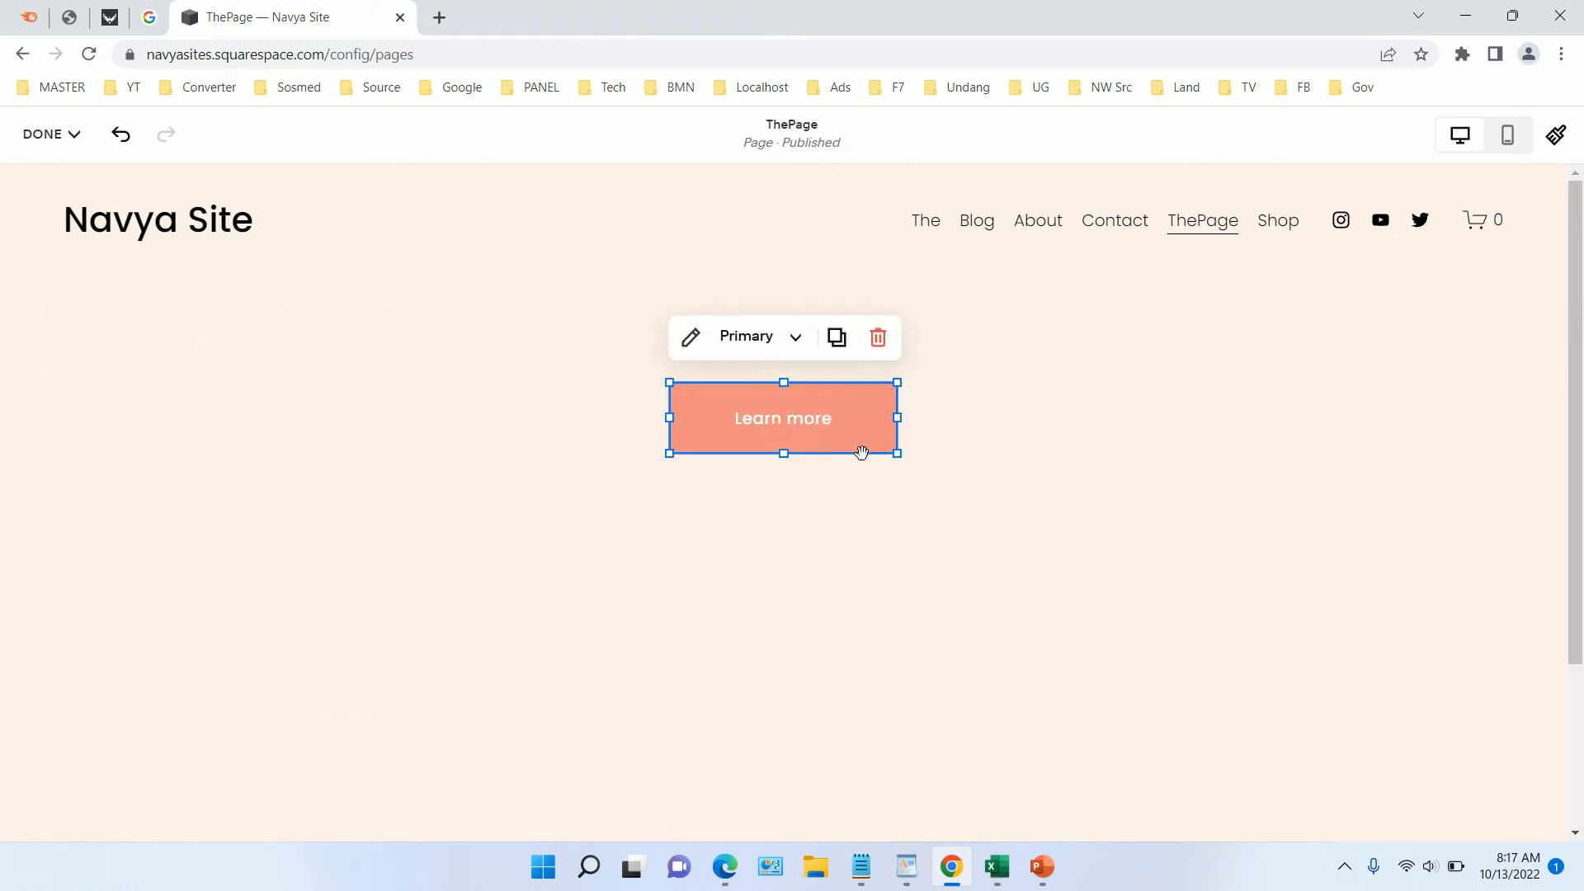
pyautogui.click(696, 353)
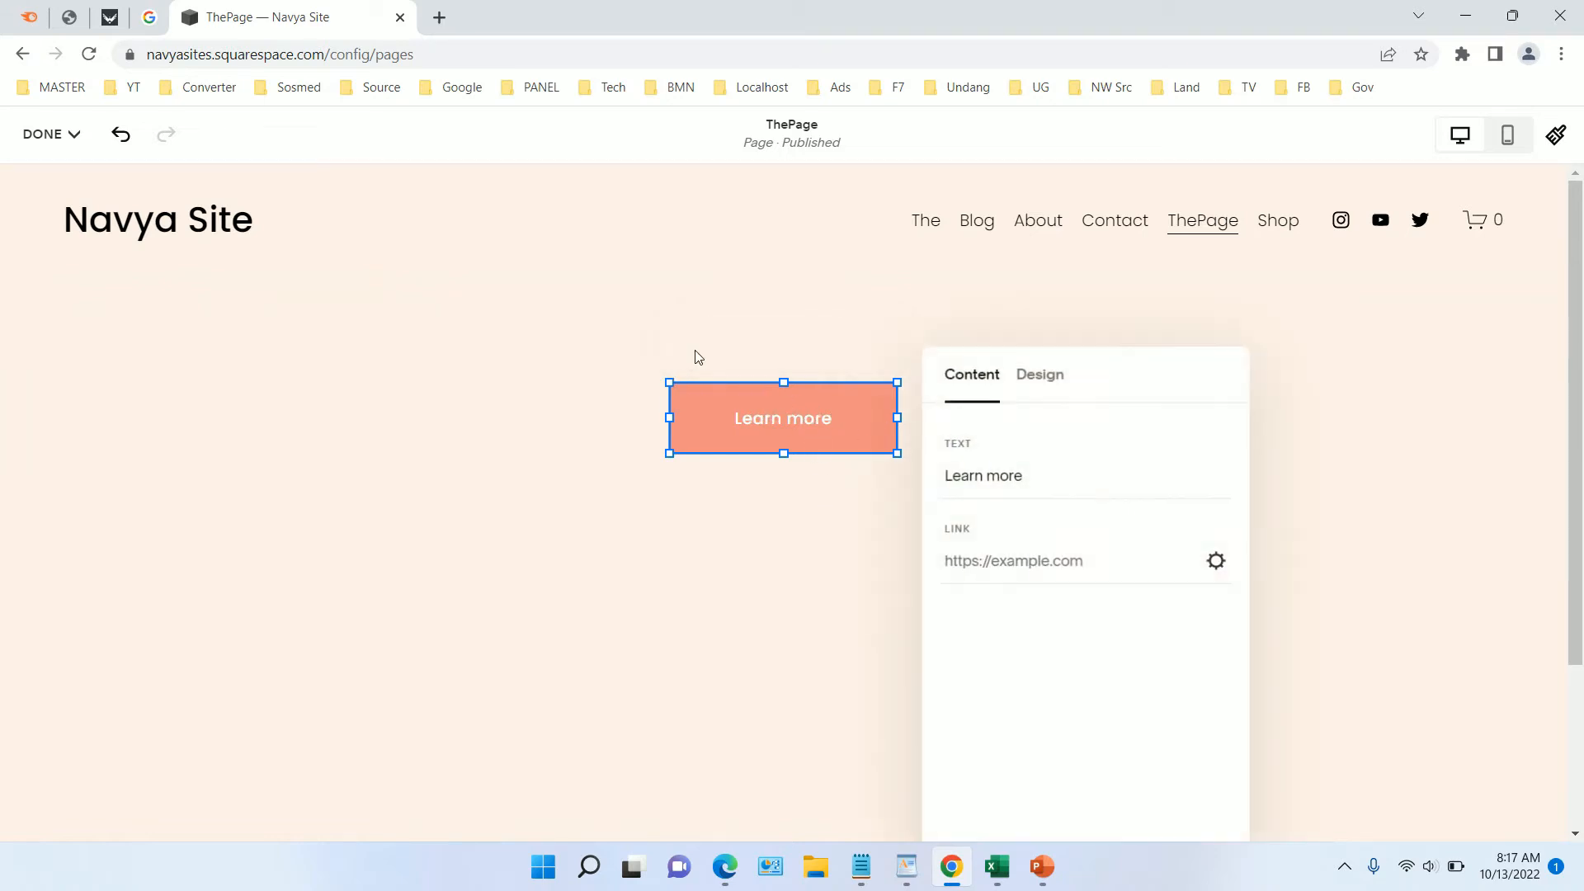
pyautogui.click(1046, 563)
pyautogui.write('https://')
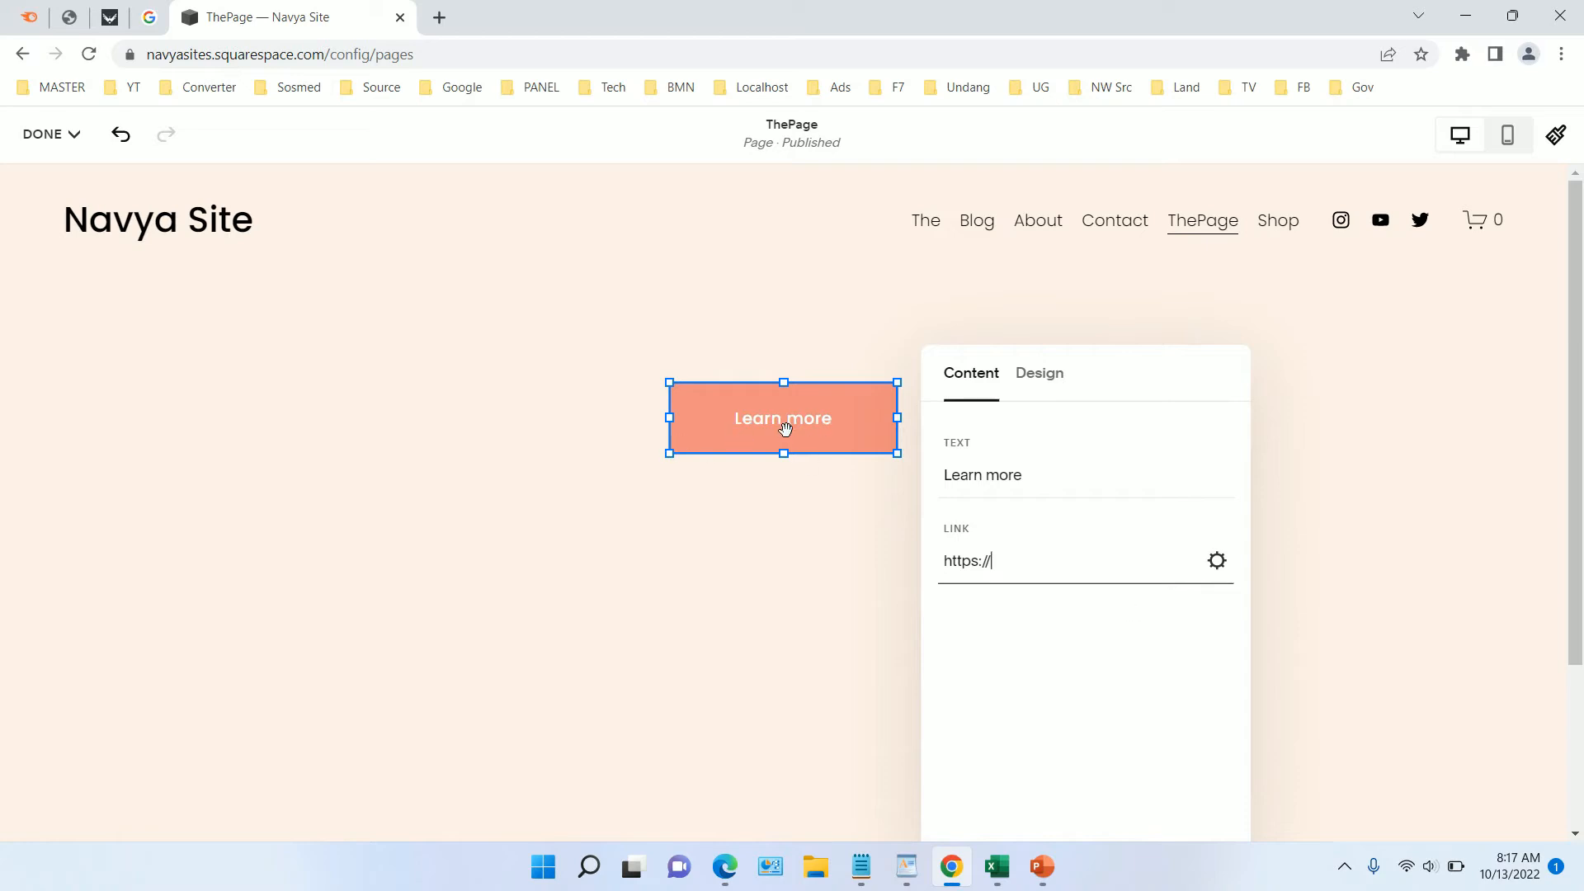
# Step: Copy the current page address, navyasites.squarespace.com/config/pages, and set it as the Learn more button's link
pyautogui.click(499, 51)
pyautogui.rightClick(507, 51)
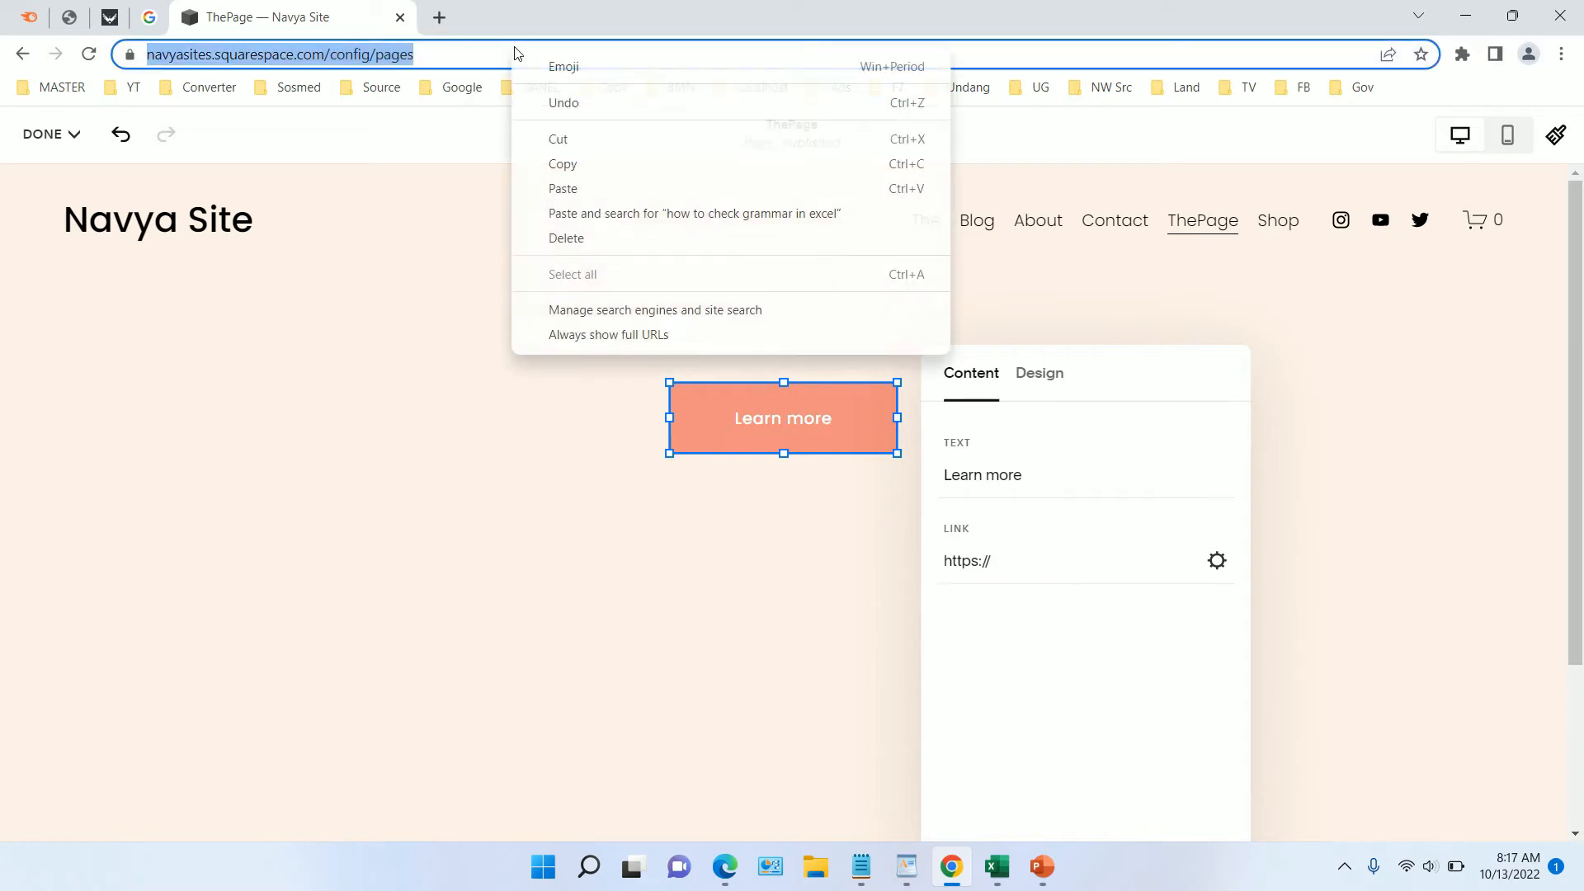
pyautogui.click(606, 162)
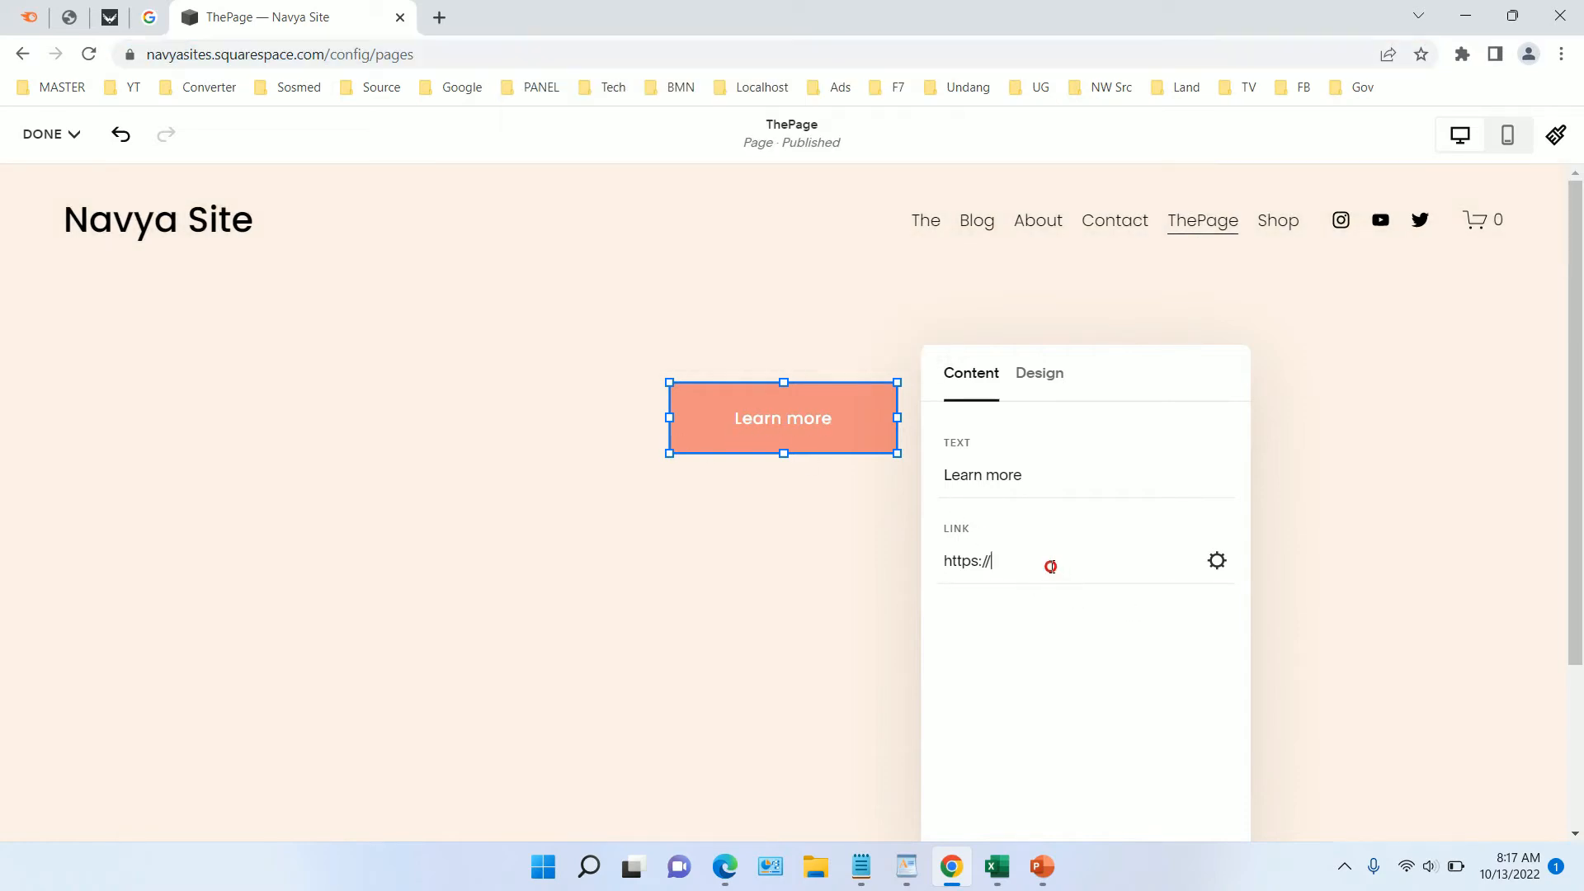
pyautogui.moveTo(1047, 565); pyautogui.dragTo(908, 562)
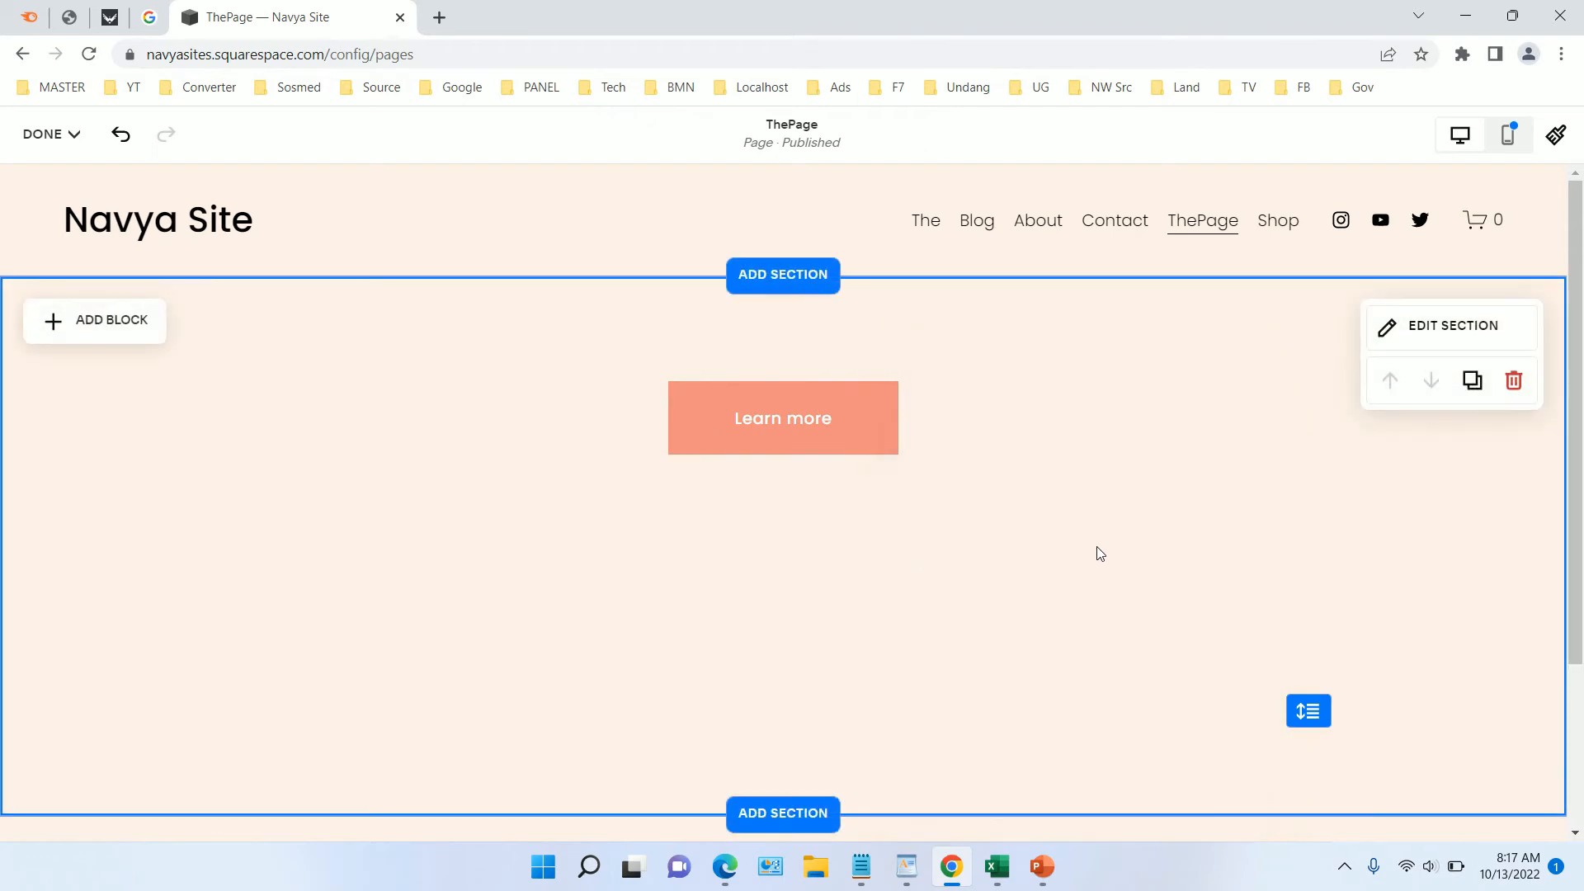
pyautogui.click(745, 428)
pyautogui.click(692, 340)
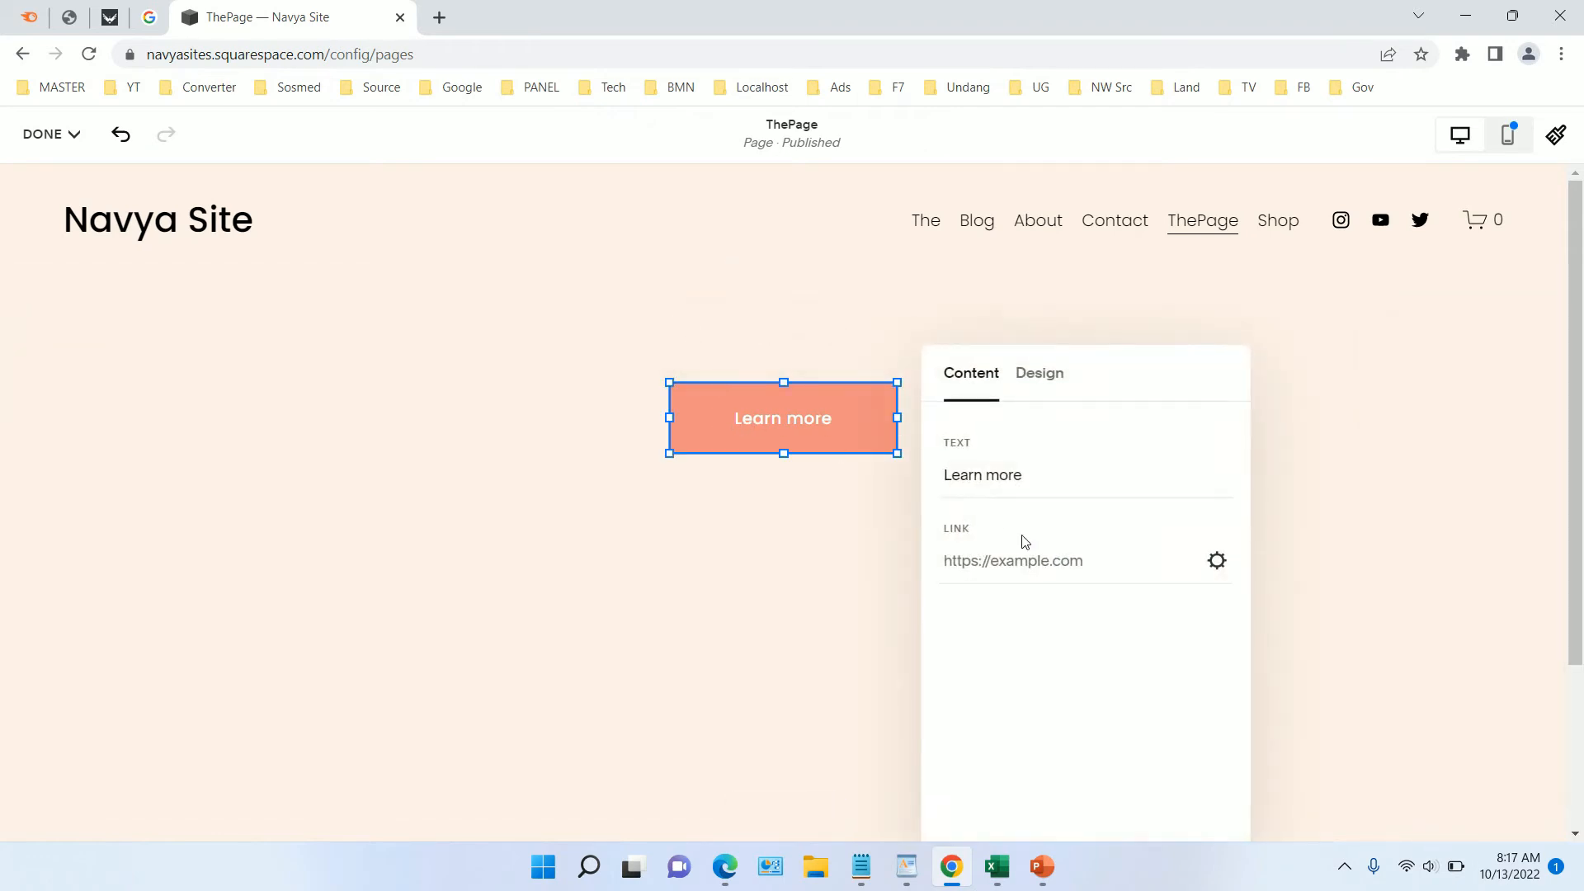
pyautogui.click(1088, 565)
pyautogui.hotkey('ctrl', 'v')
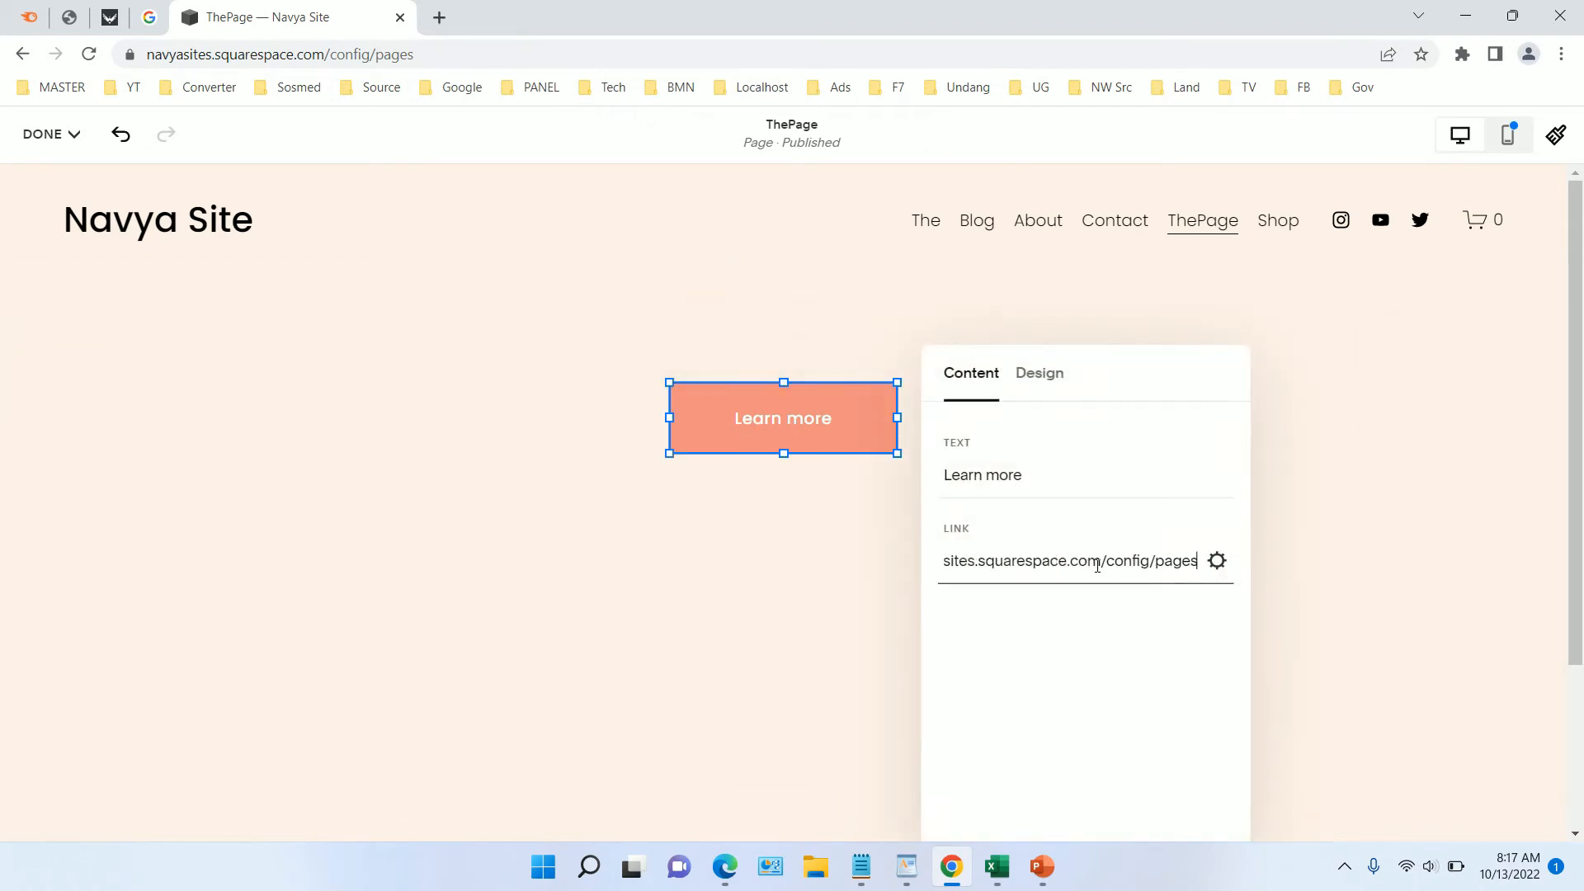
pyautogui.click(1275, 518)
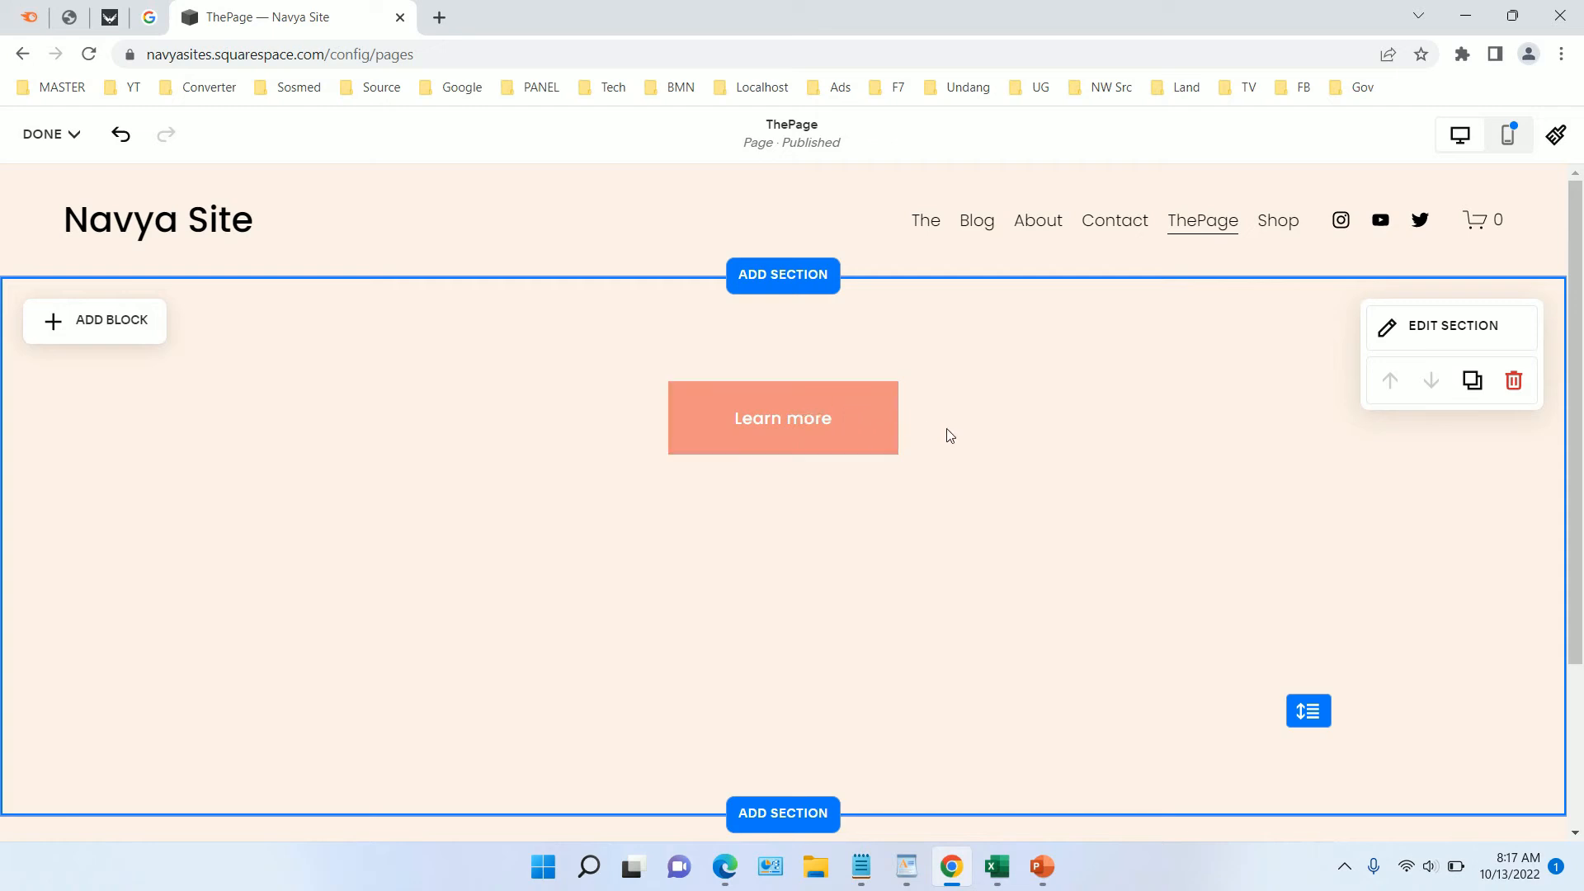
# Step: Add a text block to the section with the text "This is a link."
pyautogui.click(134, 328)
pyautogui.click(138, 462)
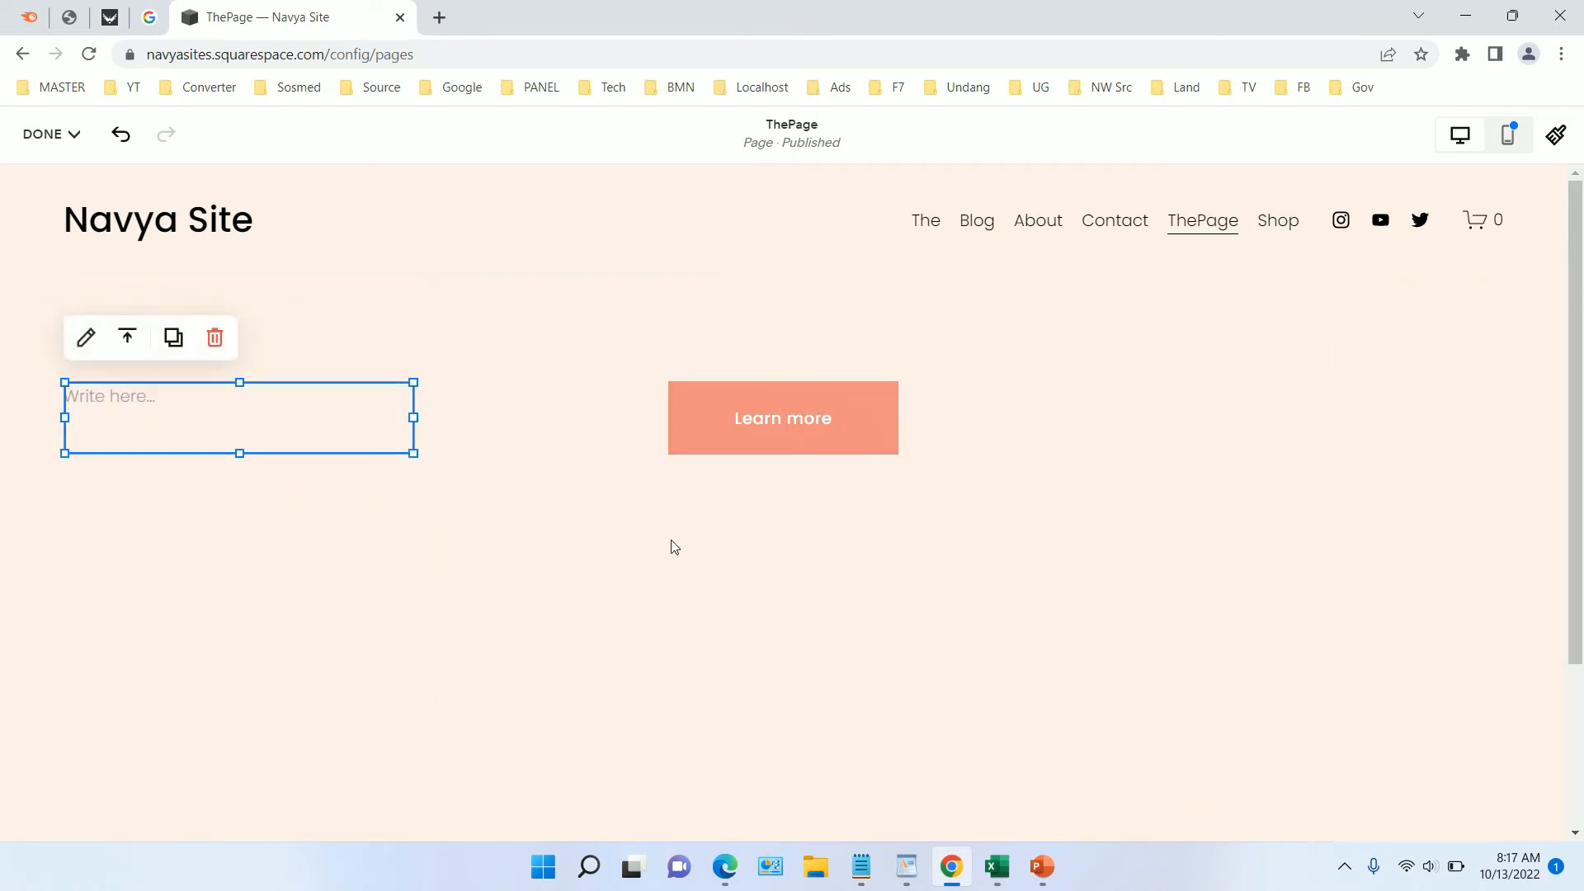
pyautogui.click(157, 405)
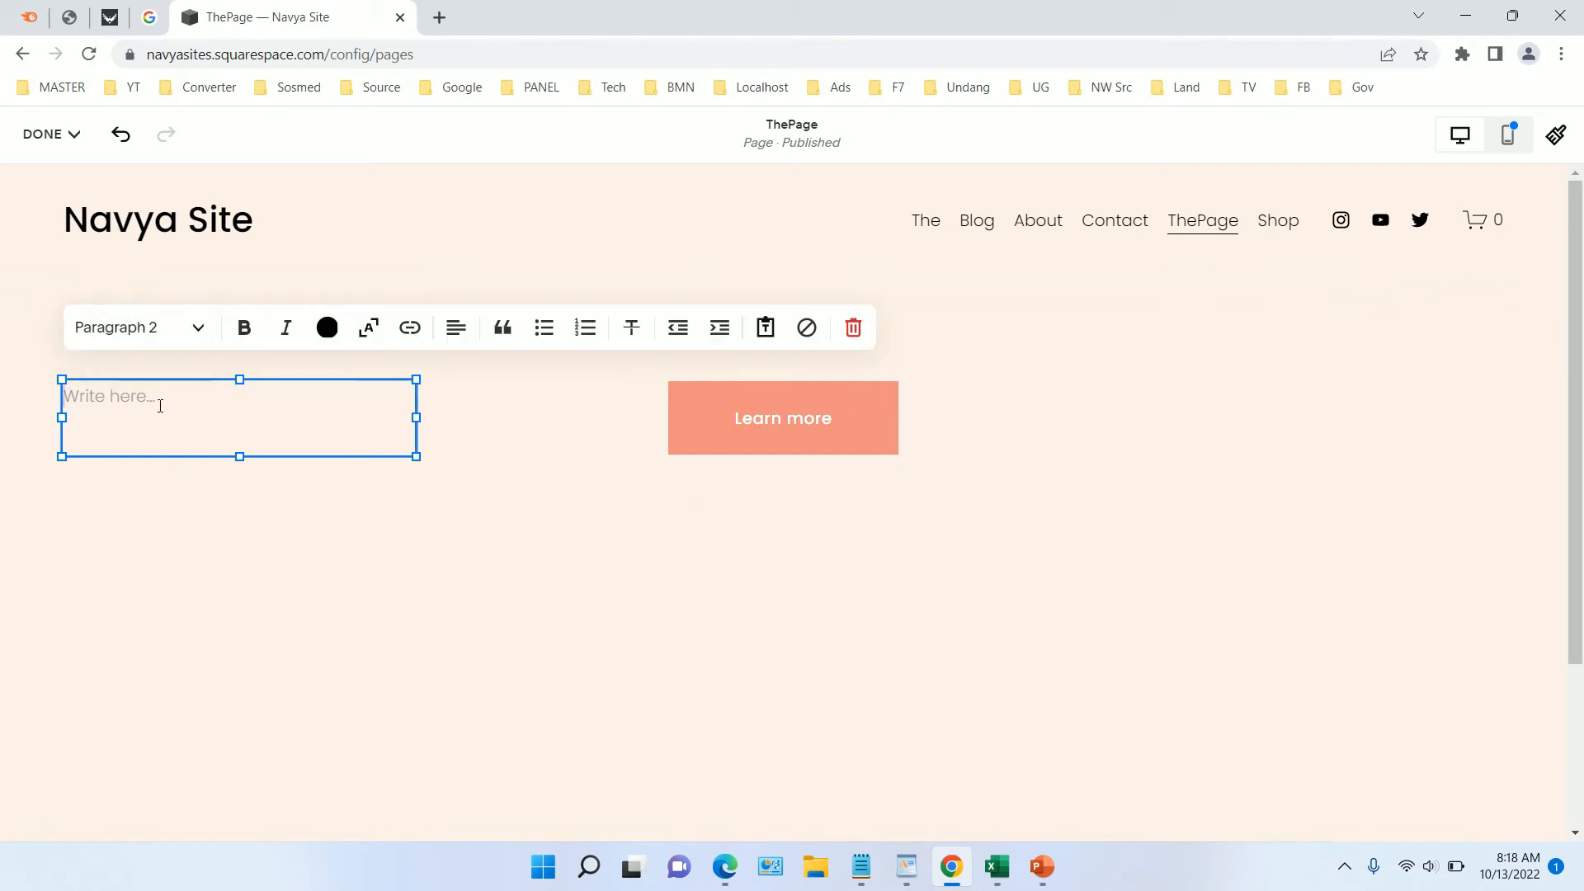
pyautogui.write('This is a link.')
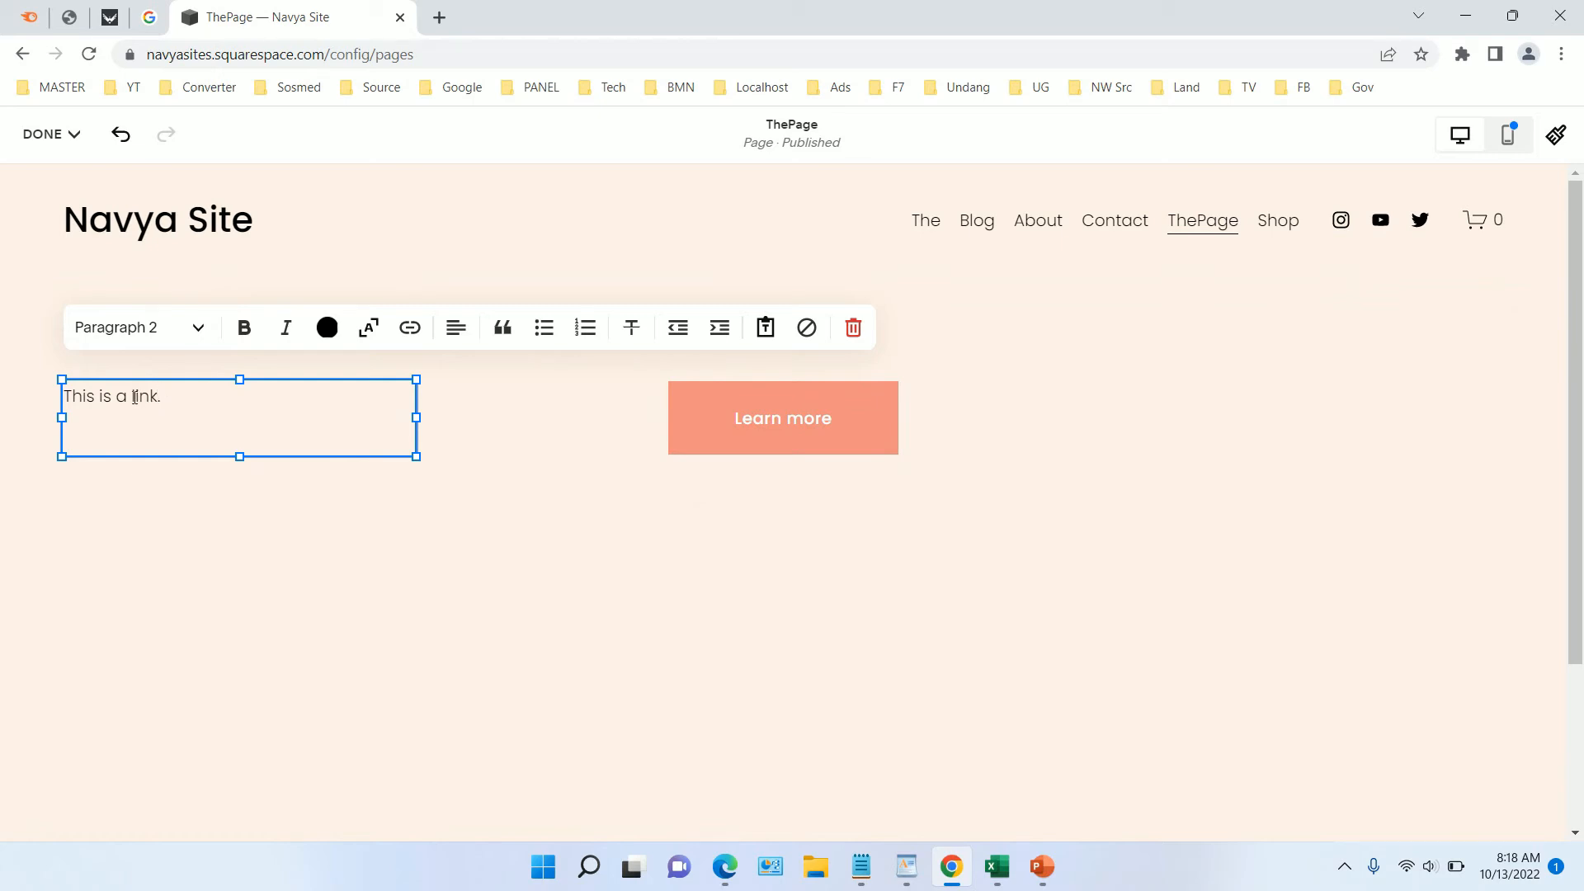
# Step: Link the word "link" in the text block to the copied address navyasites.squarespace.com/config/pages
pyautogui.moveTo(134, 397); pyautogui.dragTo(157, 398)
pyautogui.click(413, 336)
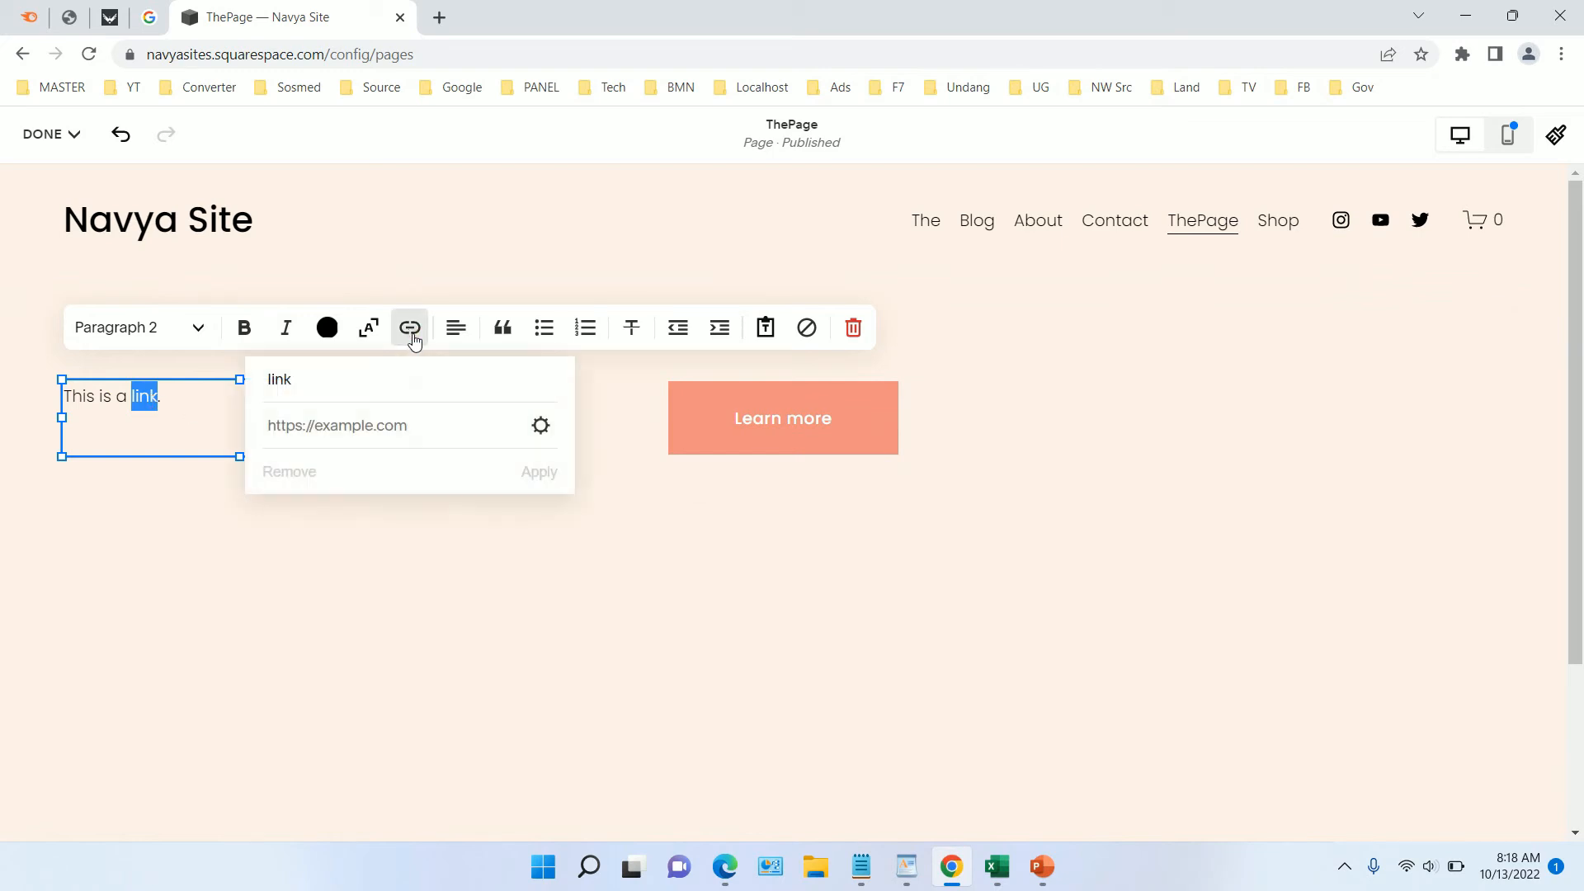
pyautogui.click(423, 427)
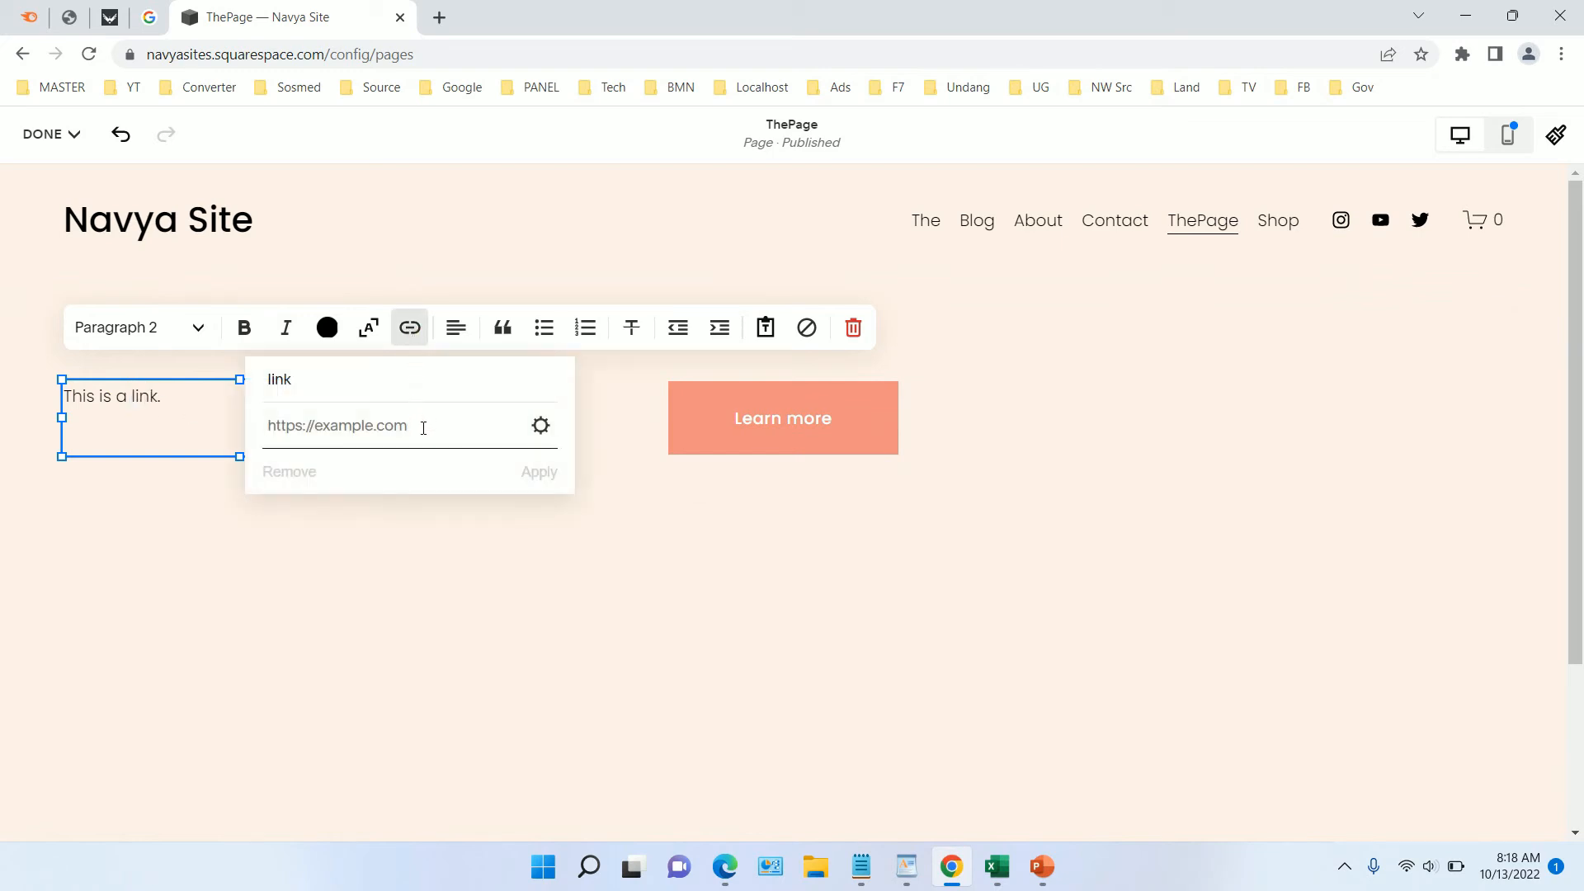
pyautogui.hotkey('ctrl', 'v')
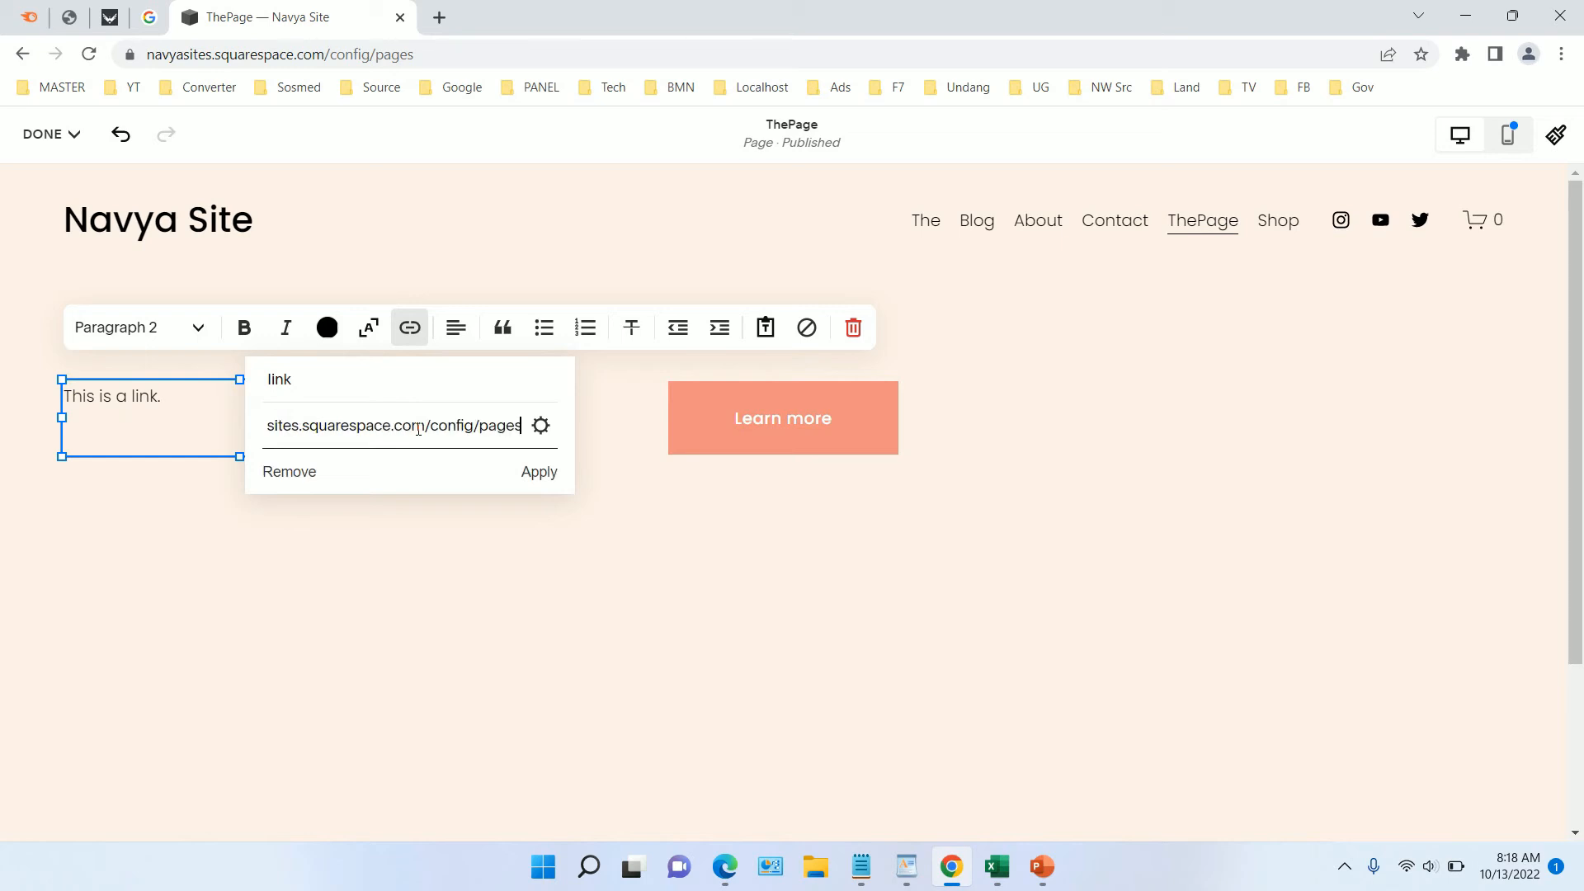
pyautogui.click(528, 471)
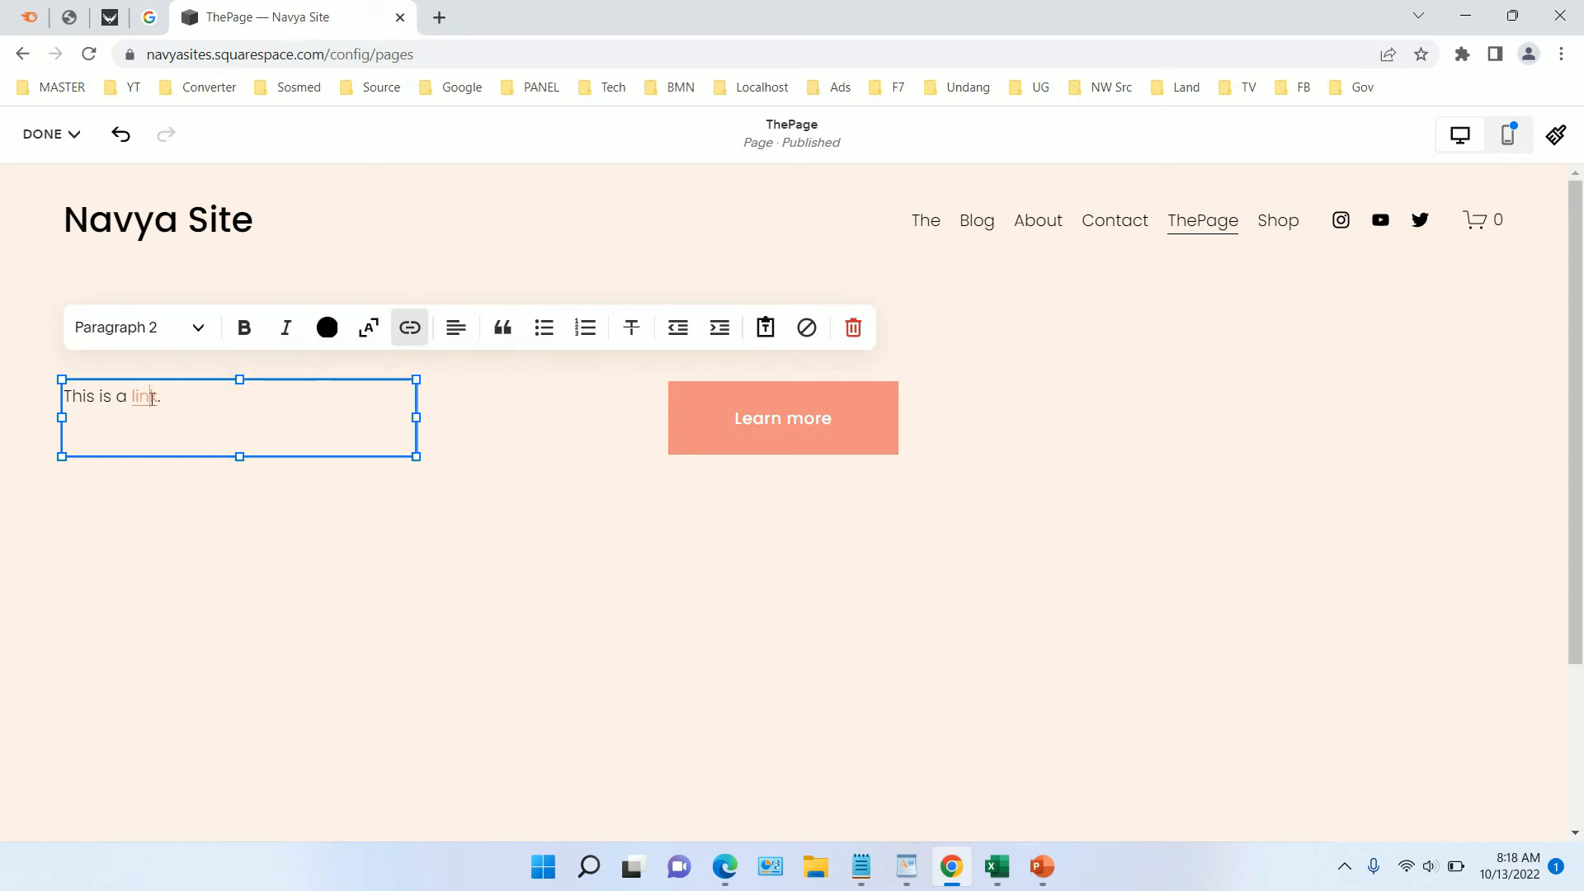
# Step: Finish editing the text block and add an image block to the section
pyautogui.click(474, 464)
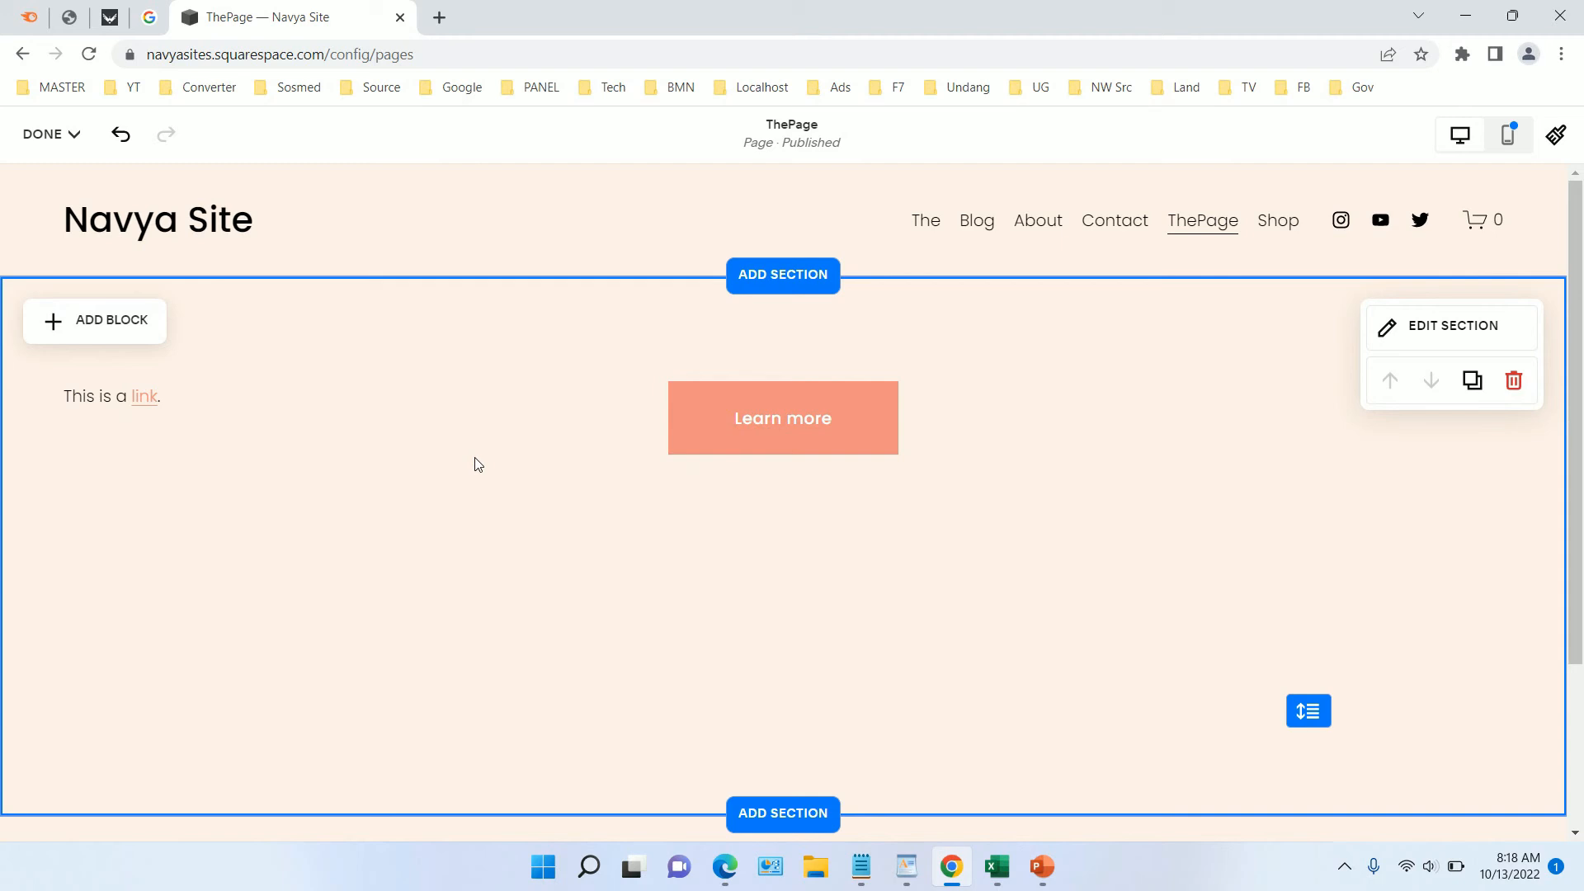
pyautogui.click(135, 326)
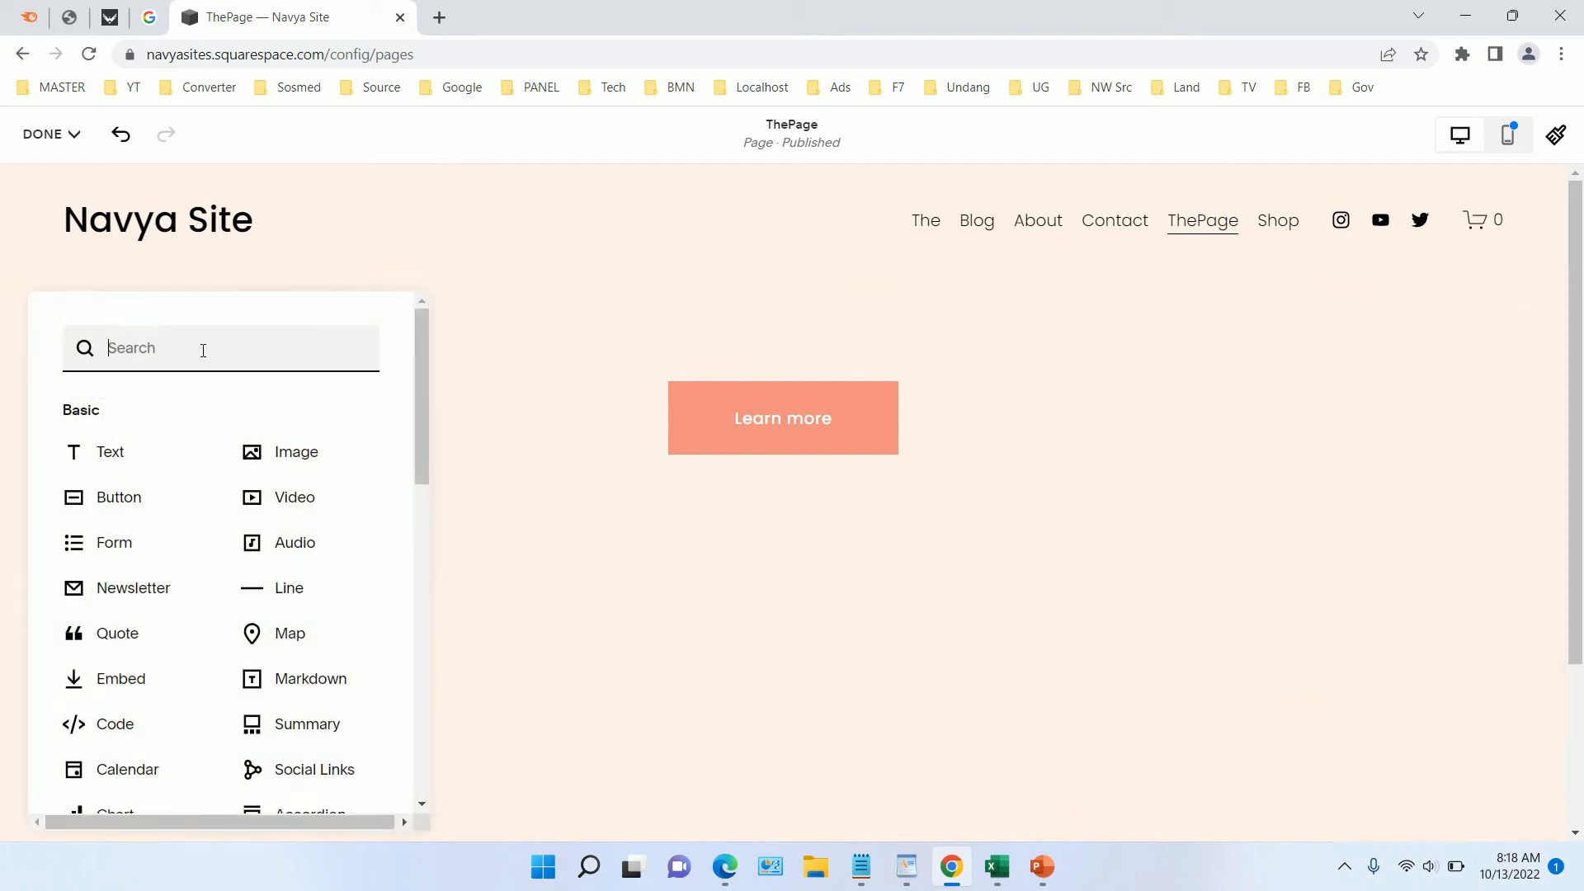
pyautogui.click(284, 451)
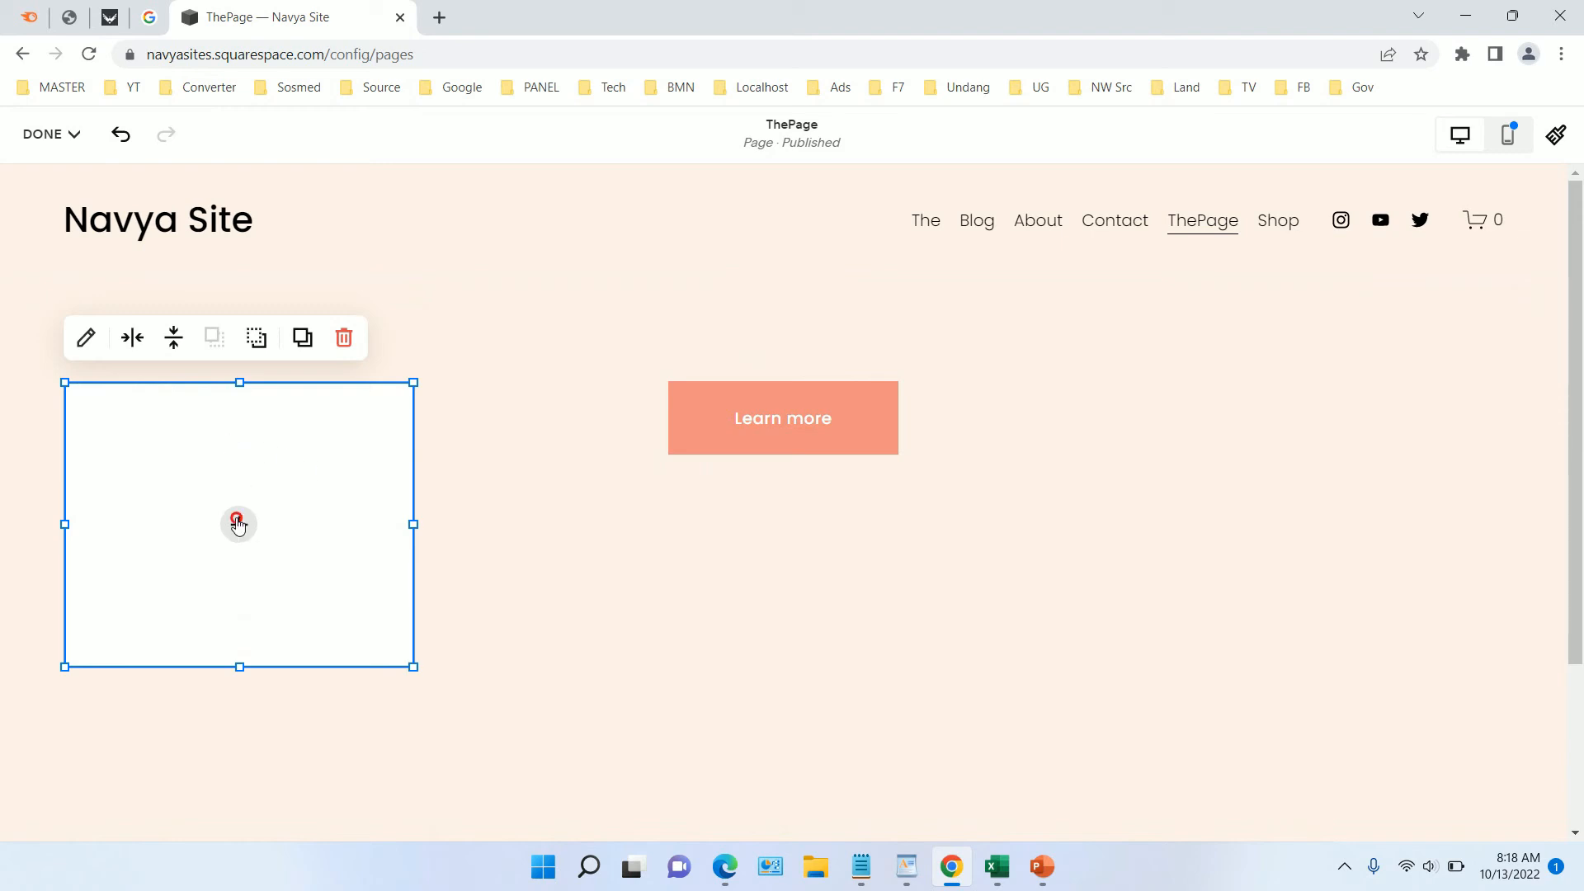
# Step: Upload WARE DATA LOGO blue 512px.png into the image block from the WEB > WAREDATA > Ware Data logo folder on drive E:
pyautogui.click(238, 524)
pyautogui.click(236, 517)
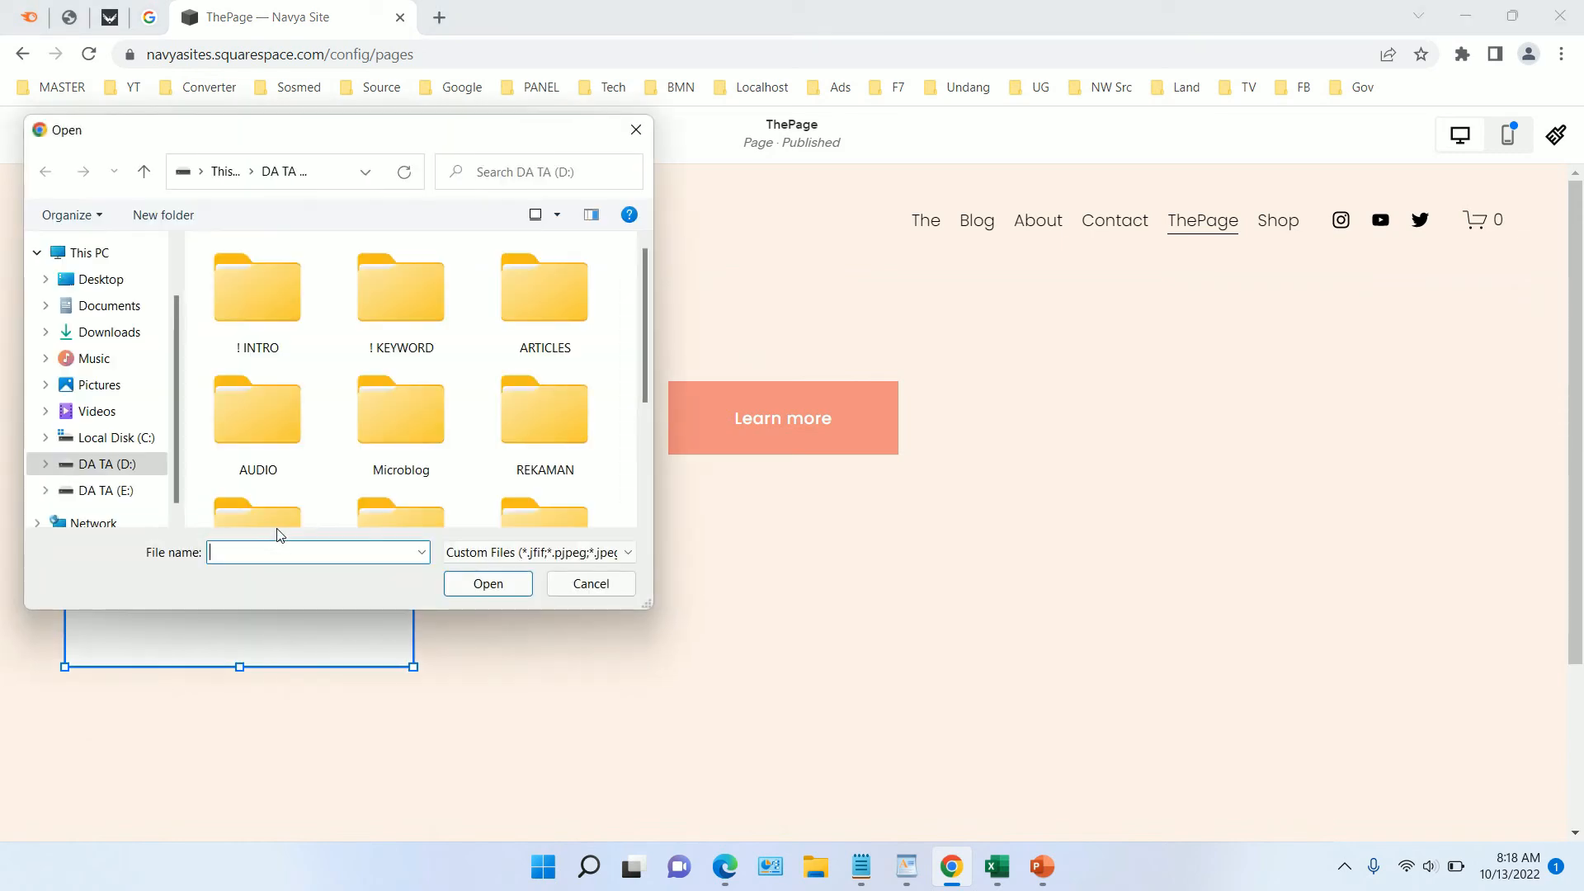
pyautogui.scroll(-2, 462, 447)
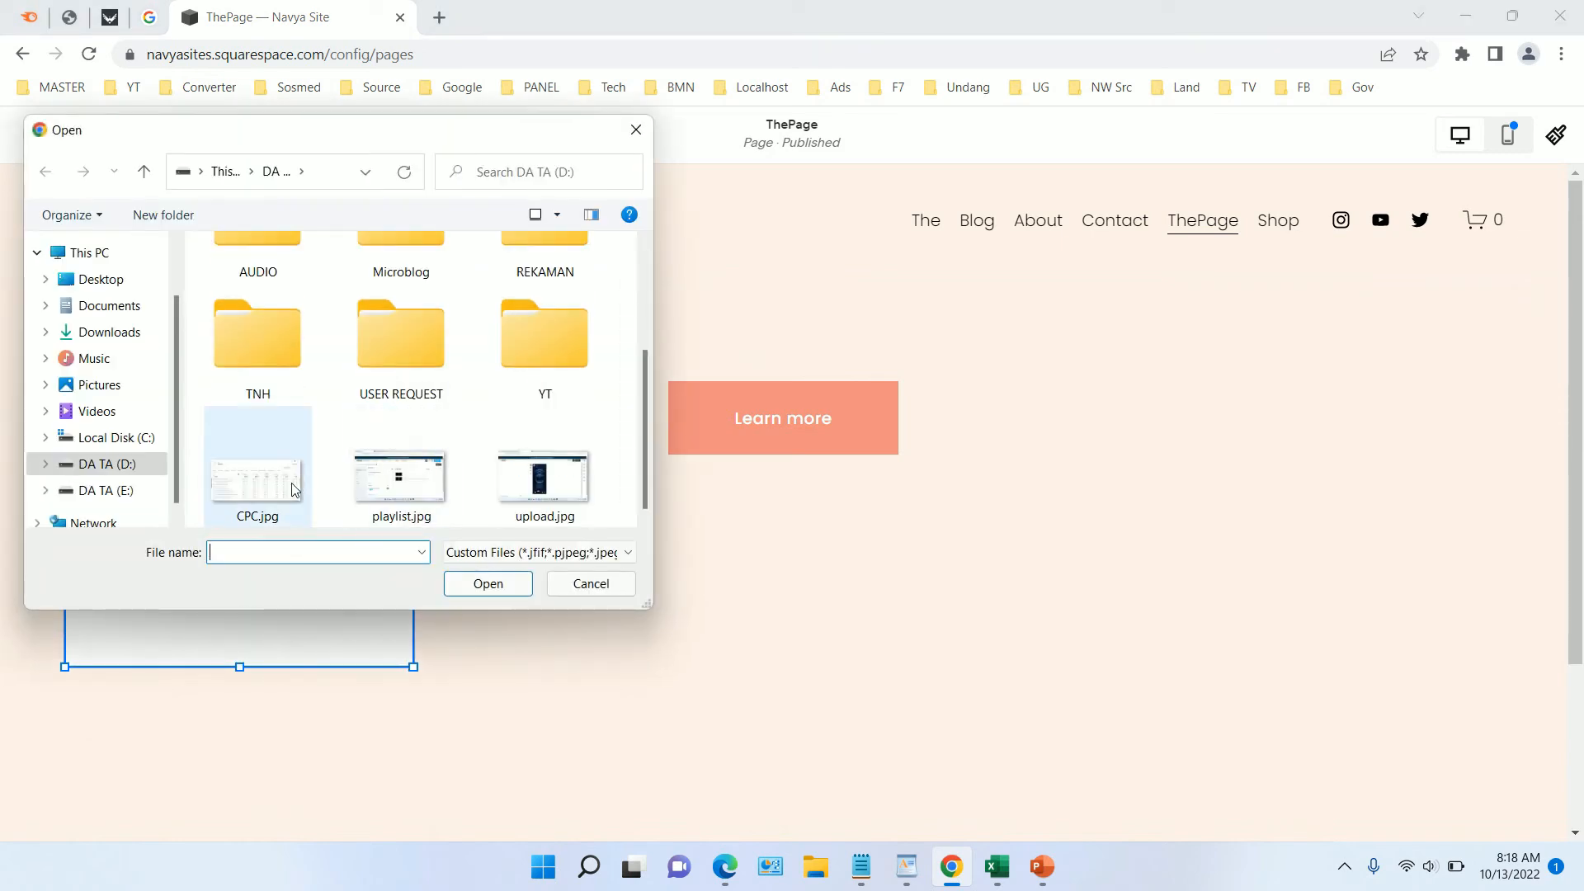
pyautogui.scroll(2, 459, 418)
pyautogui.click(162, 492)
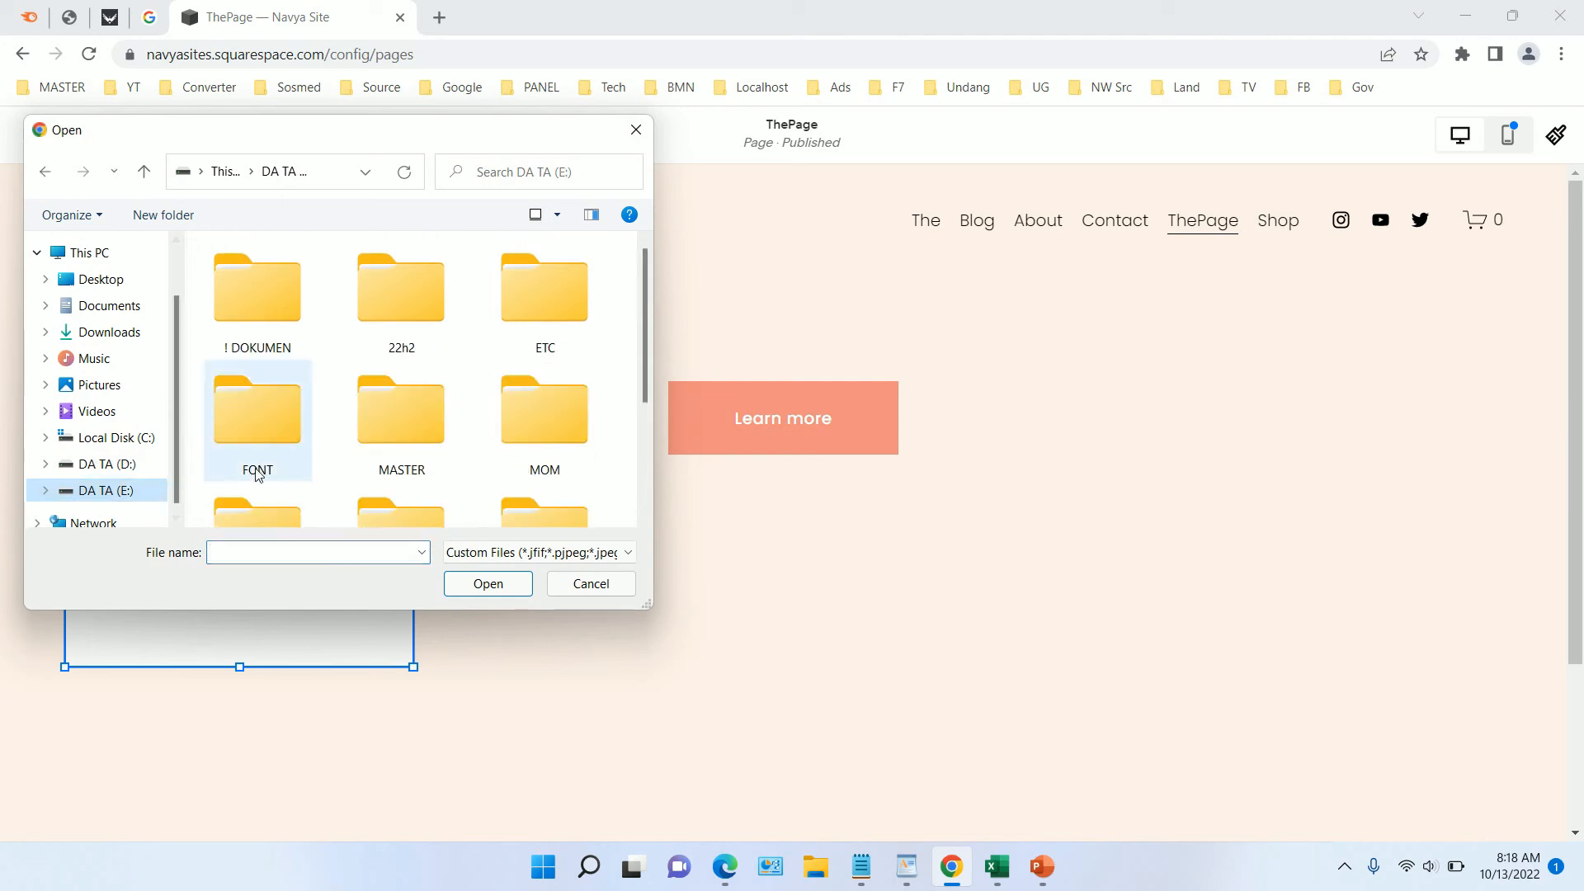
pyautogui.scroll(-3, 470, 438)
pyautogui.doubleClick(393, 475)
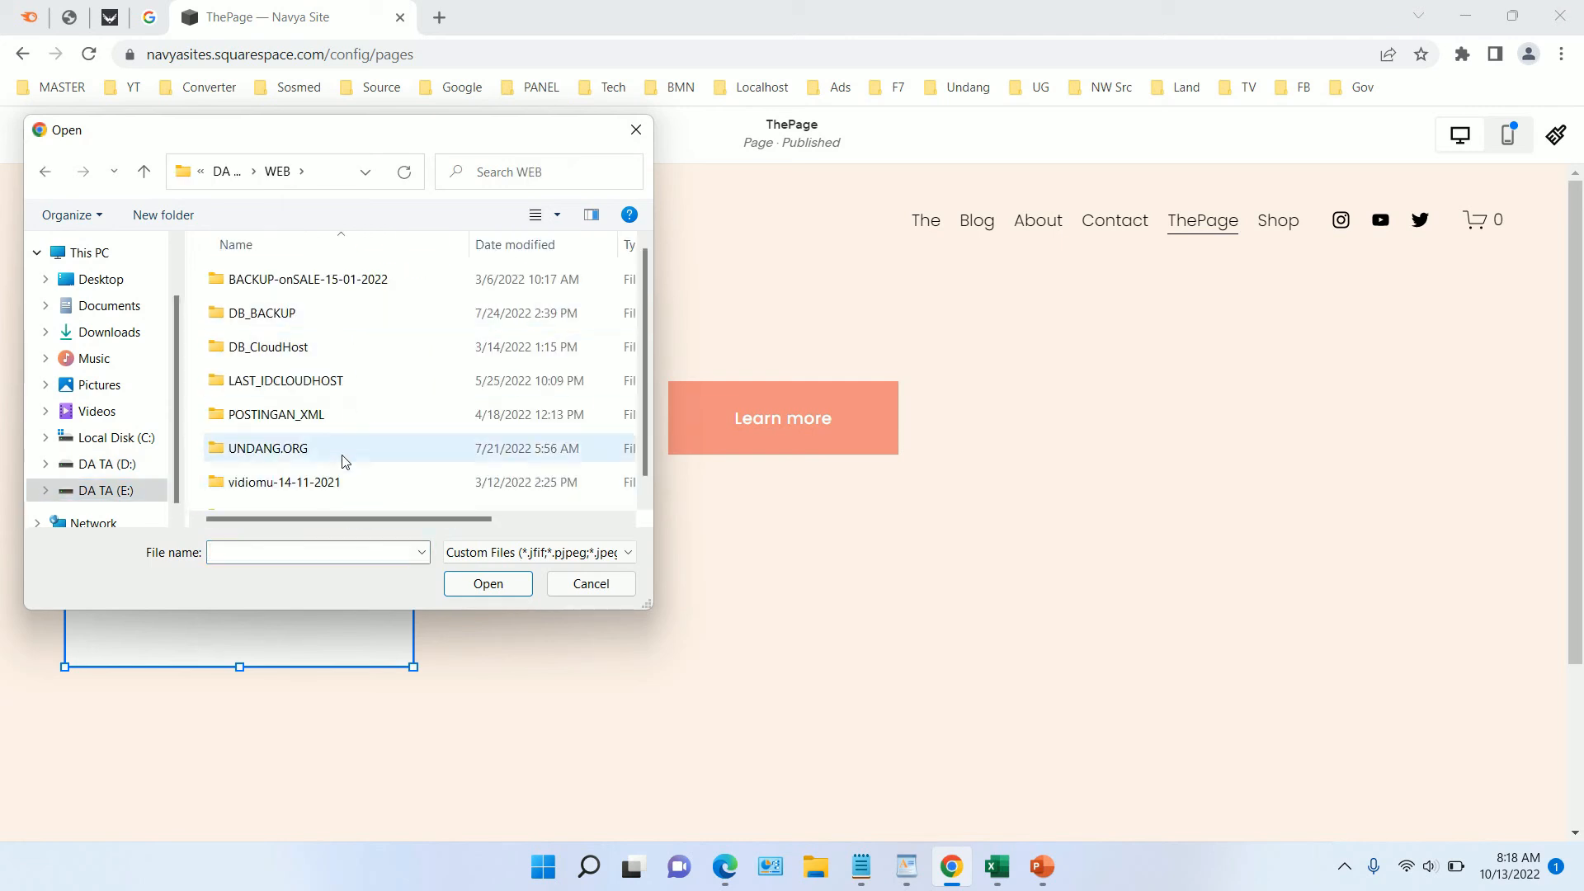
pyautogui.scroll(-1, 342, 458)
pyautogui.doubleClick(343, 492)
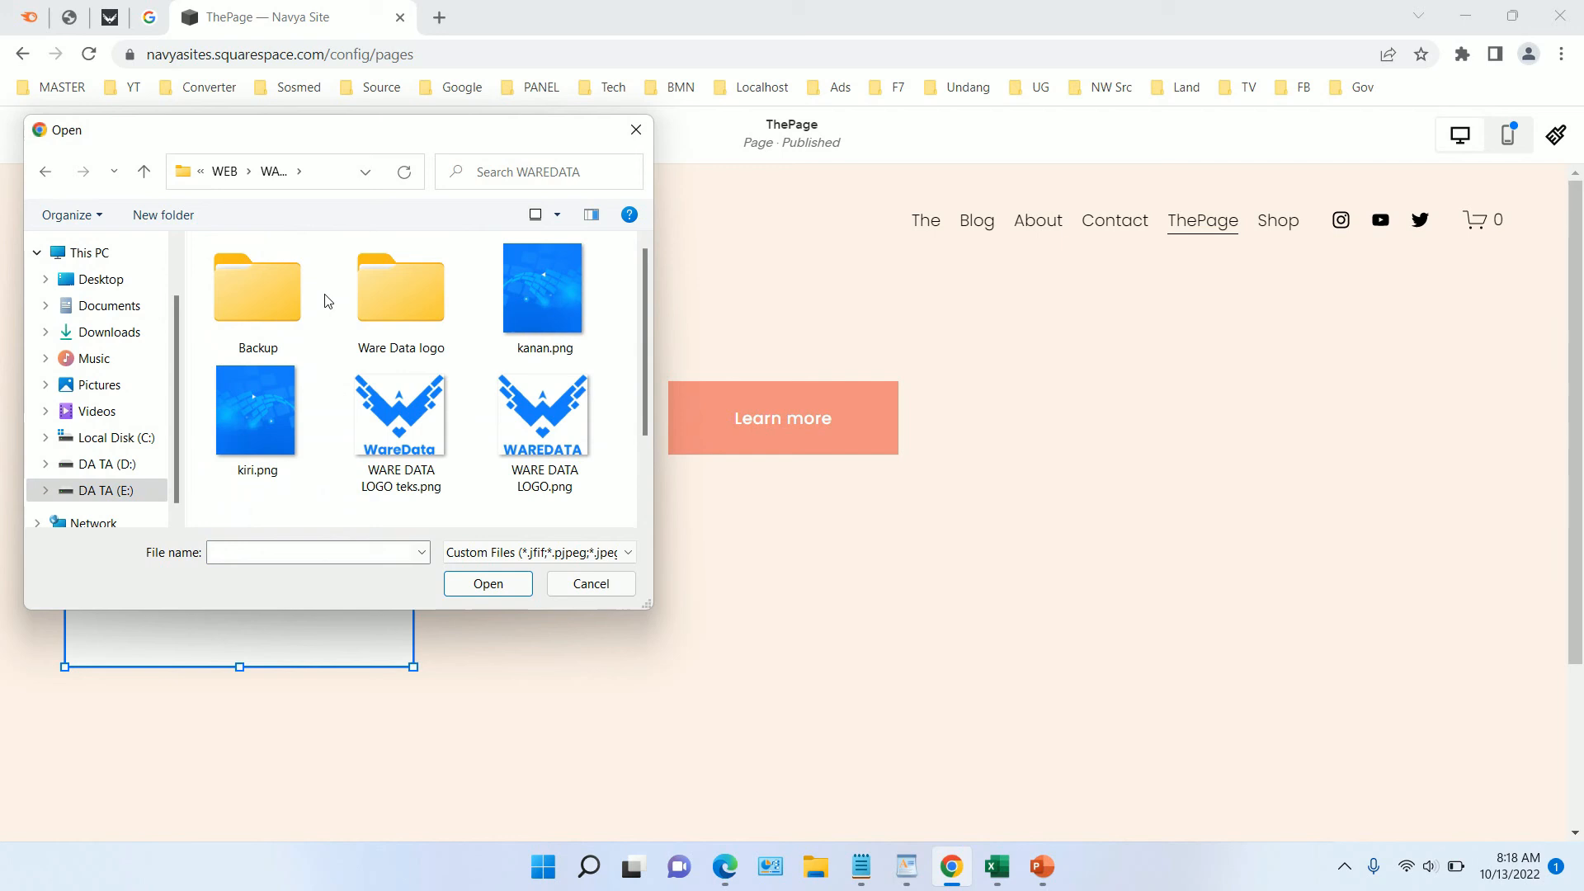
pyautogui.doubleClick(410, 311)
pyautogui.doubleClick(531, 321)
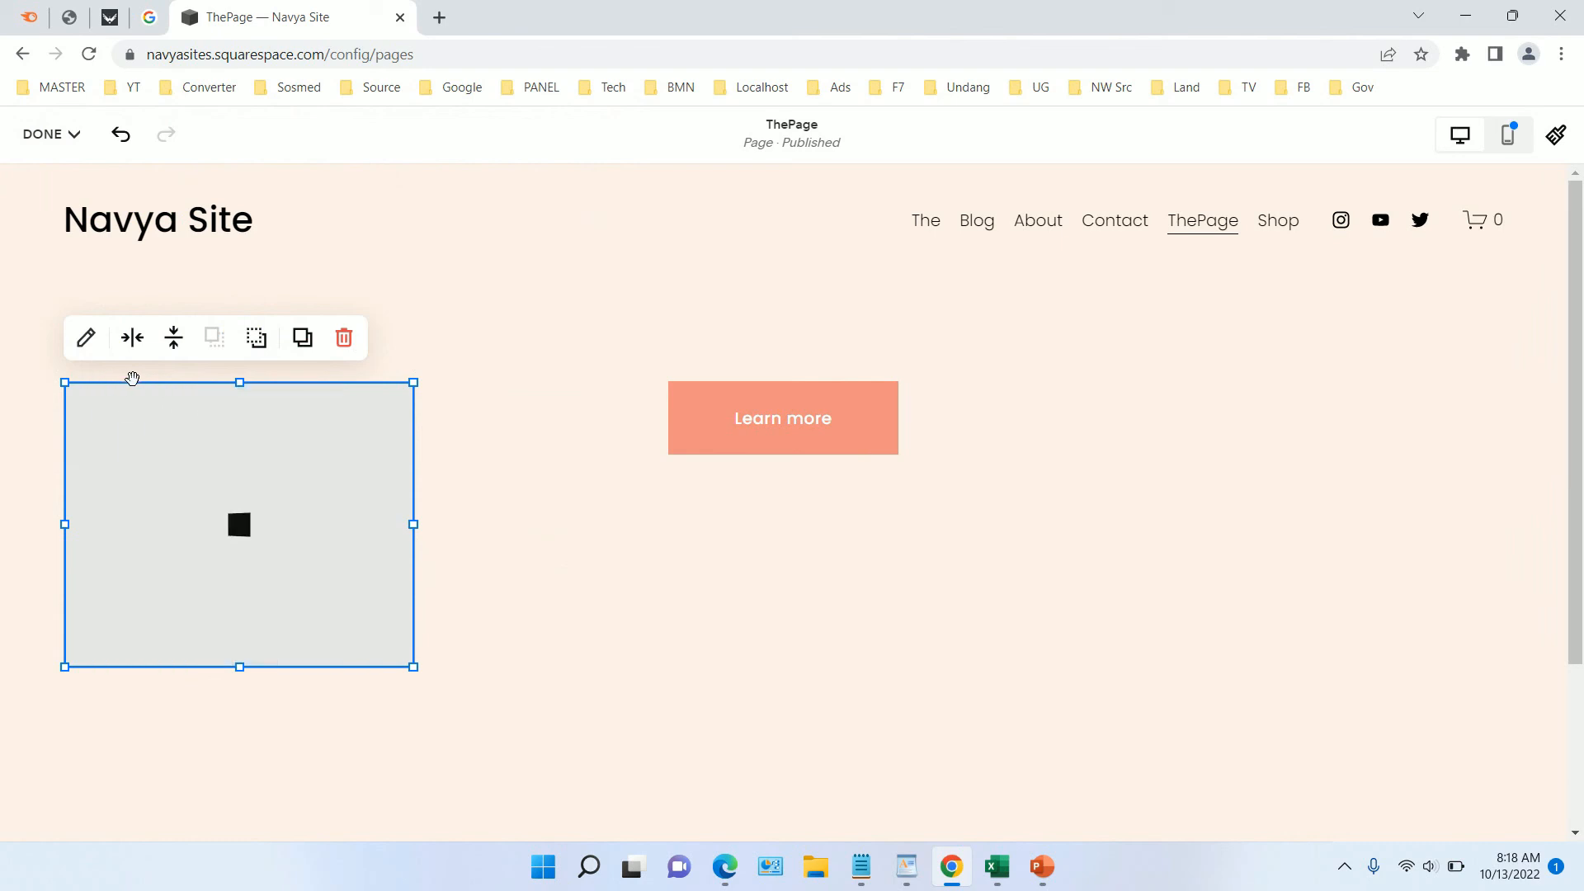
pyautogui.click(86, 353)
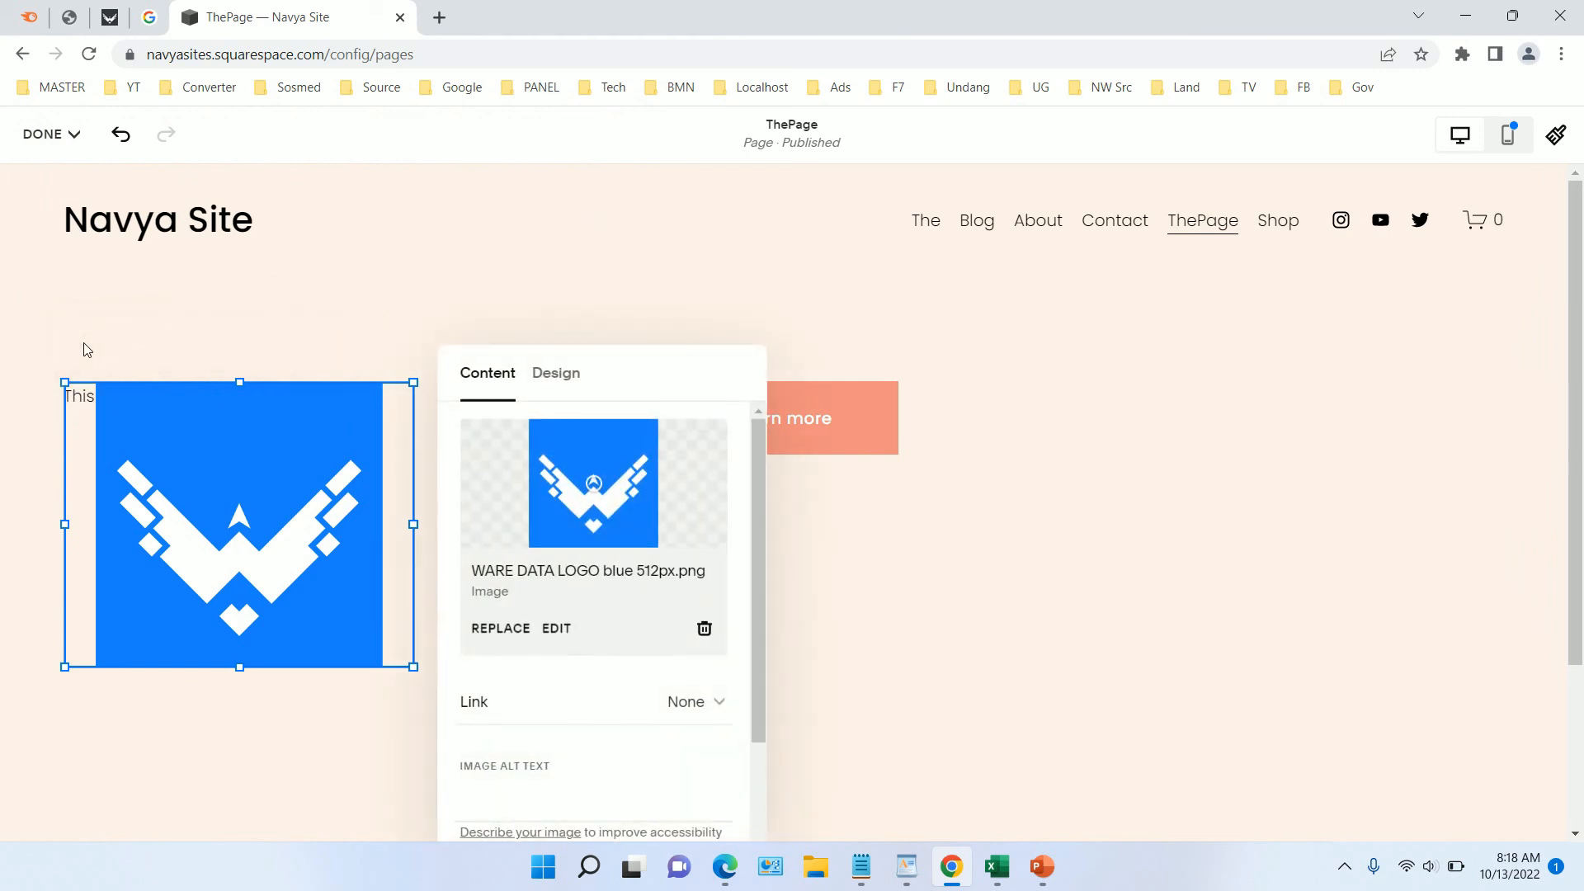
pyautogui.scroll(-1, 619, 536)
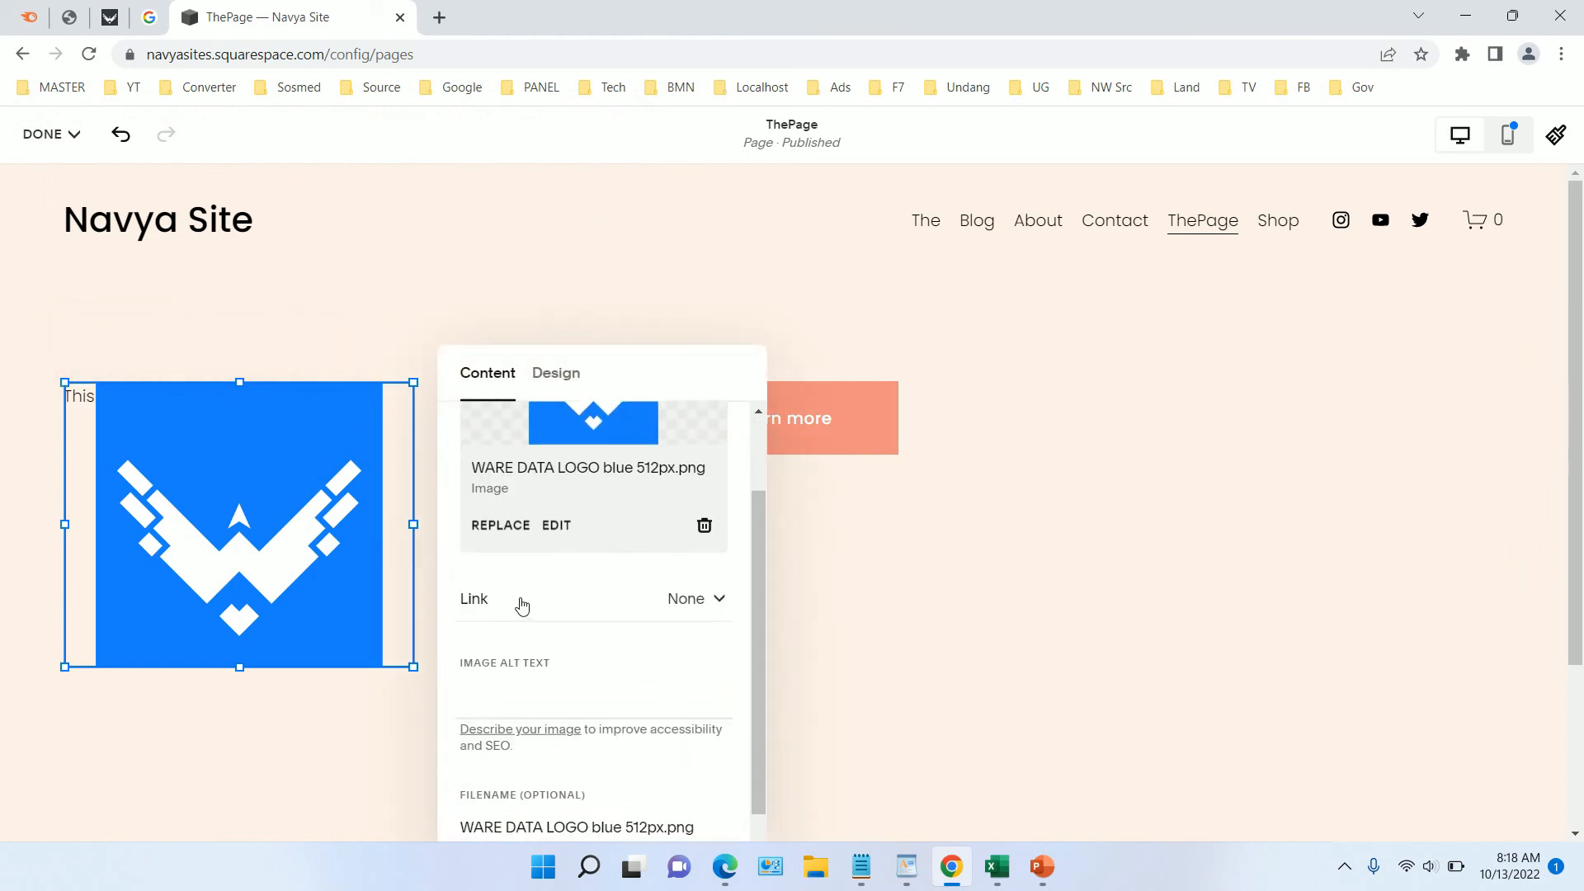
pyautogui.click(684, 607)
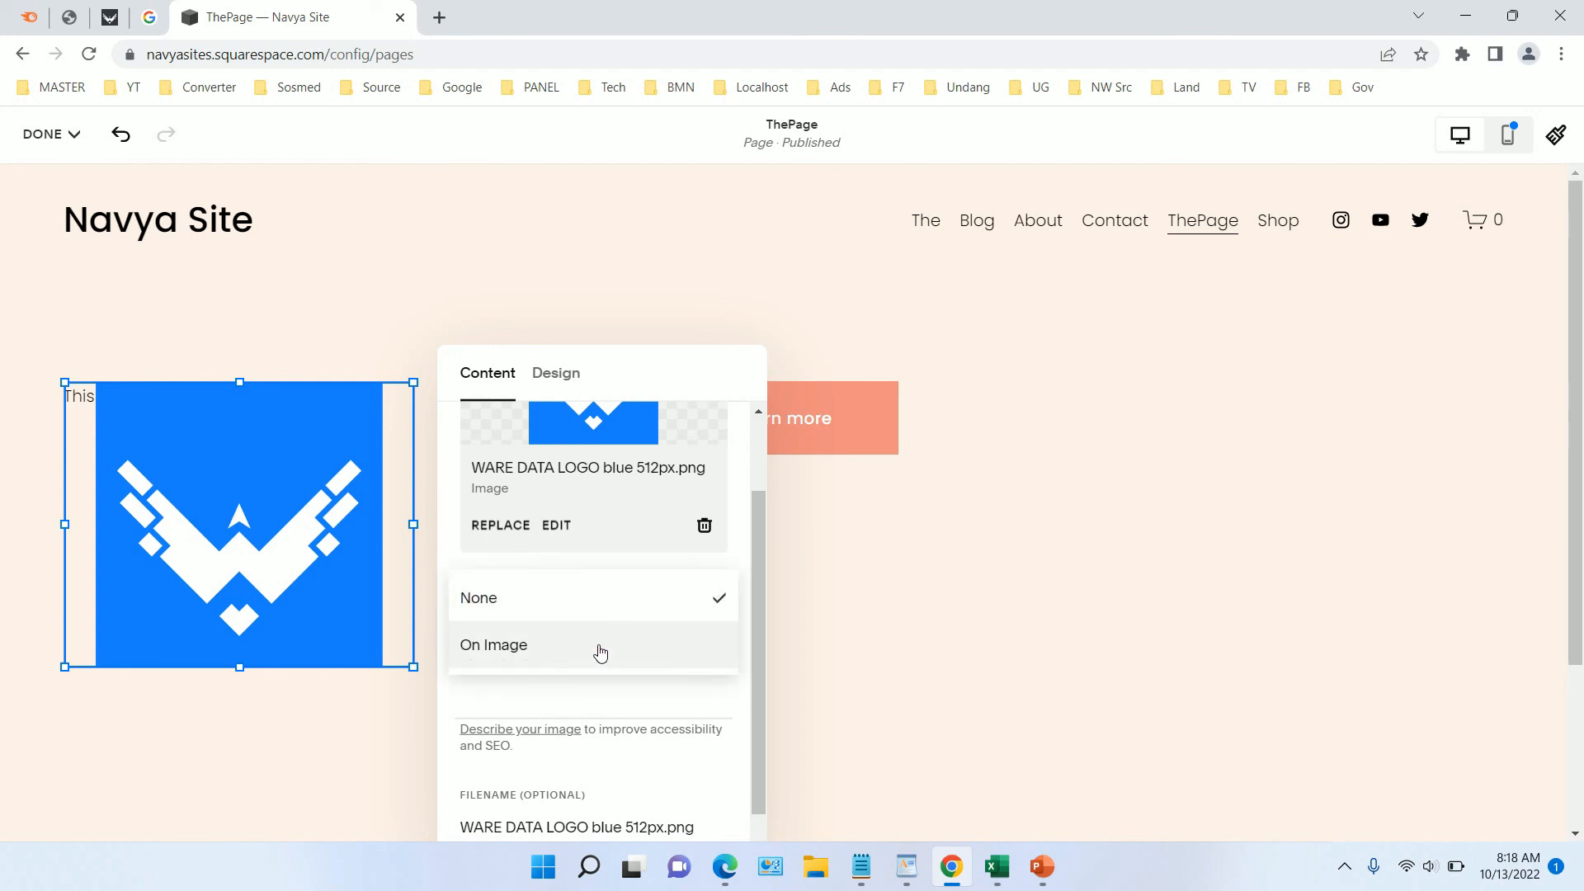
pyautogui.click(574, 647)
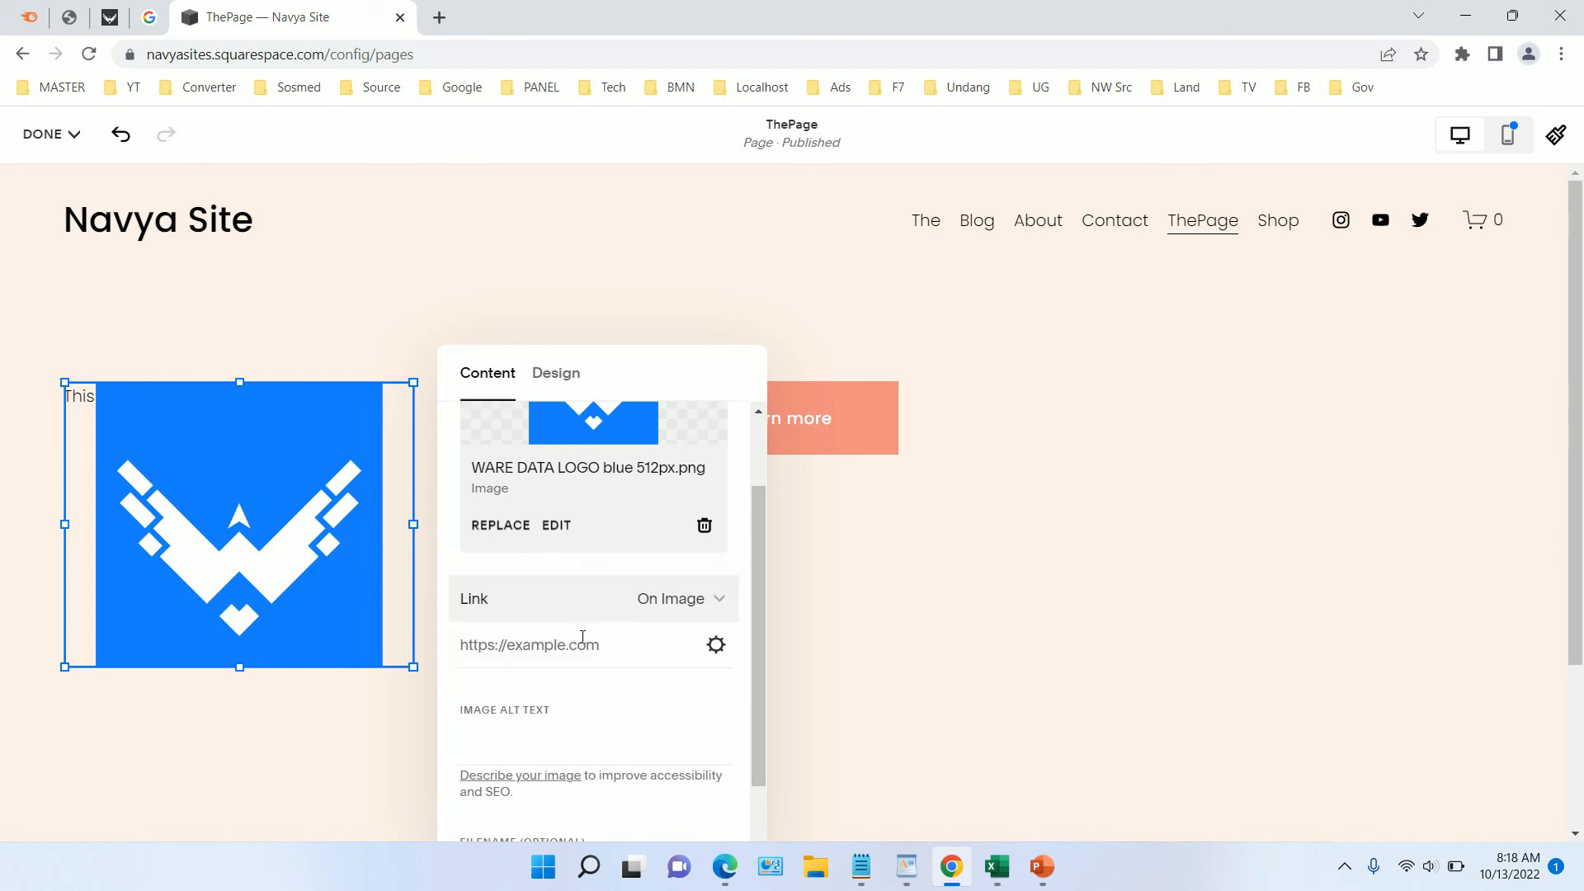
pyautogui.click(609, 652)
pyautogui.write('https://navyasites.squarespace.com/config/pages')
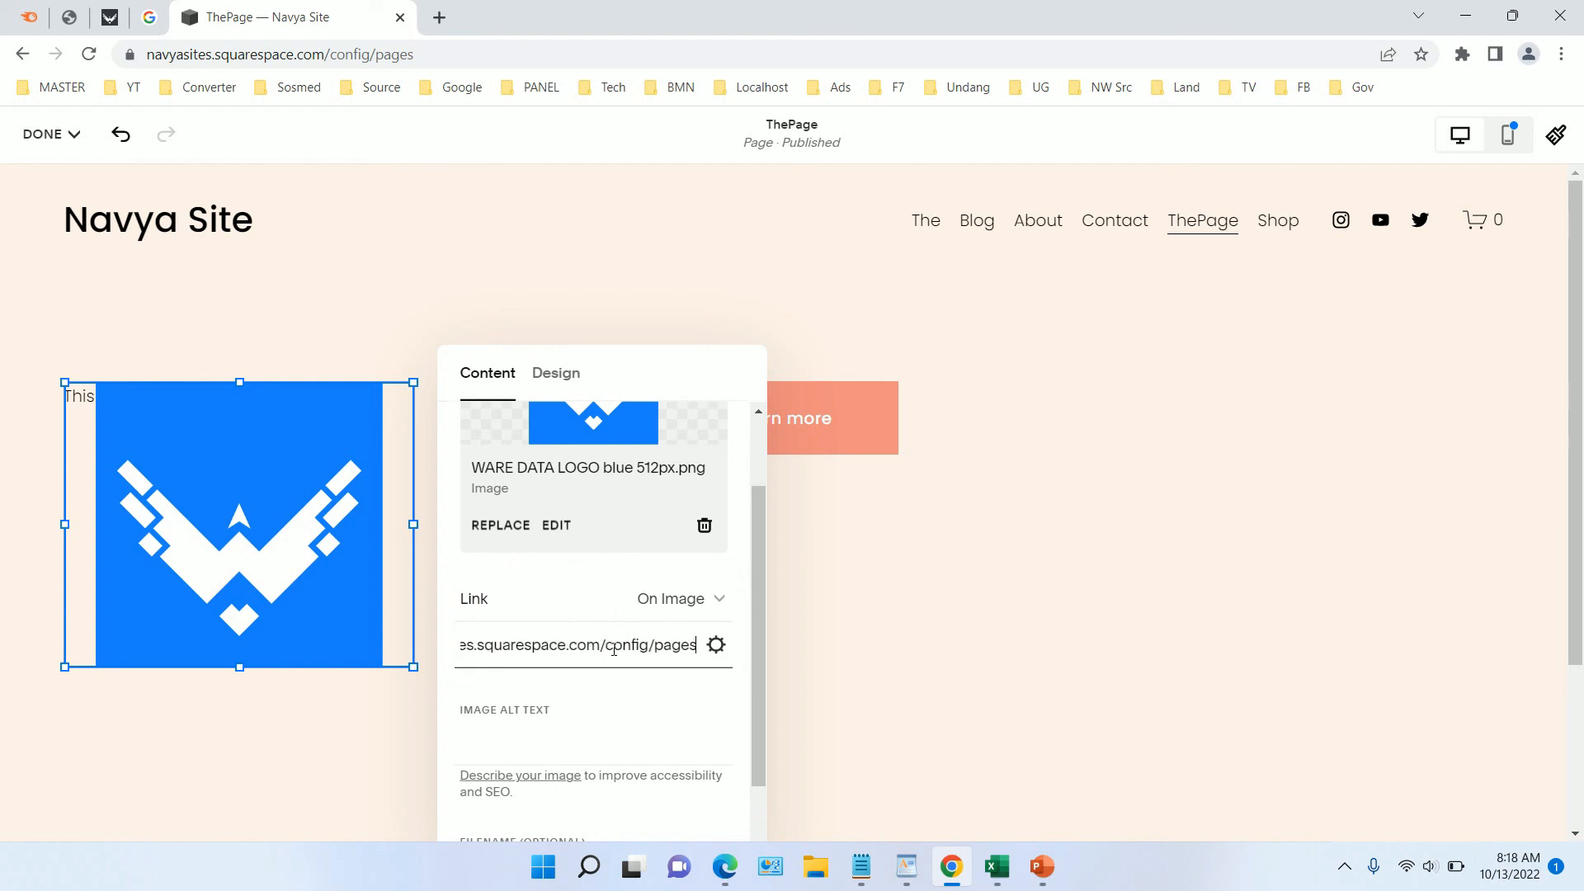
pyautogui.scroll(-3, 767, 666)
pyautogui.scroll(-1, 745, 709)
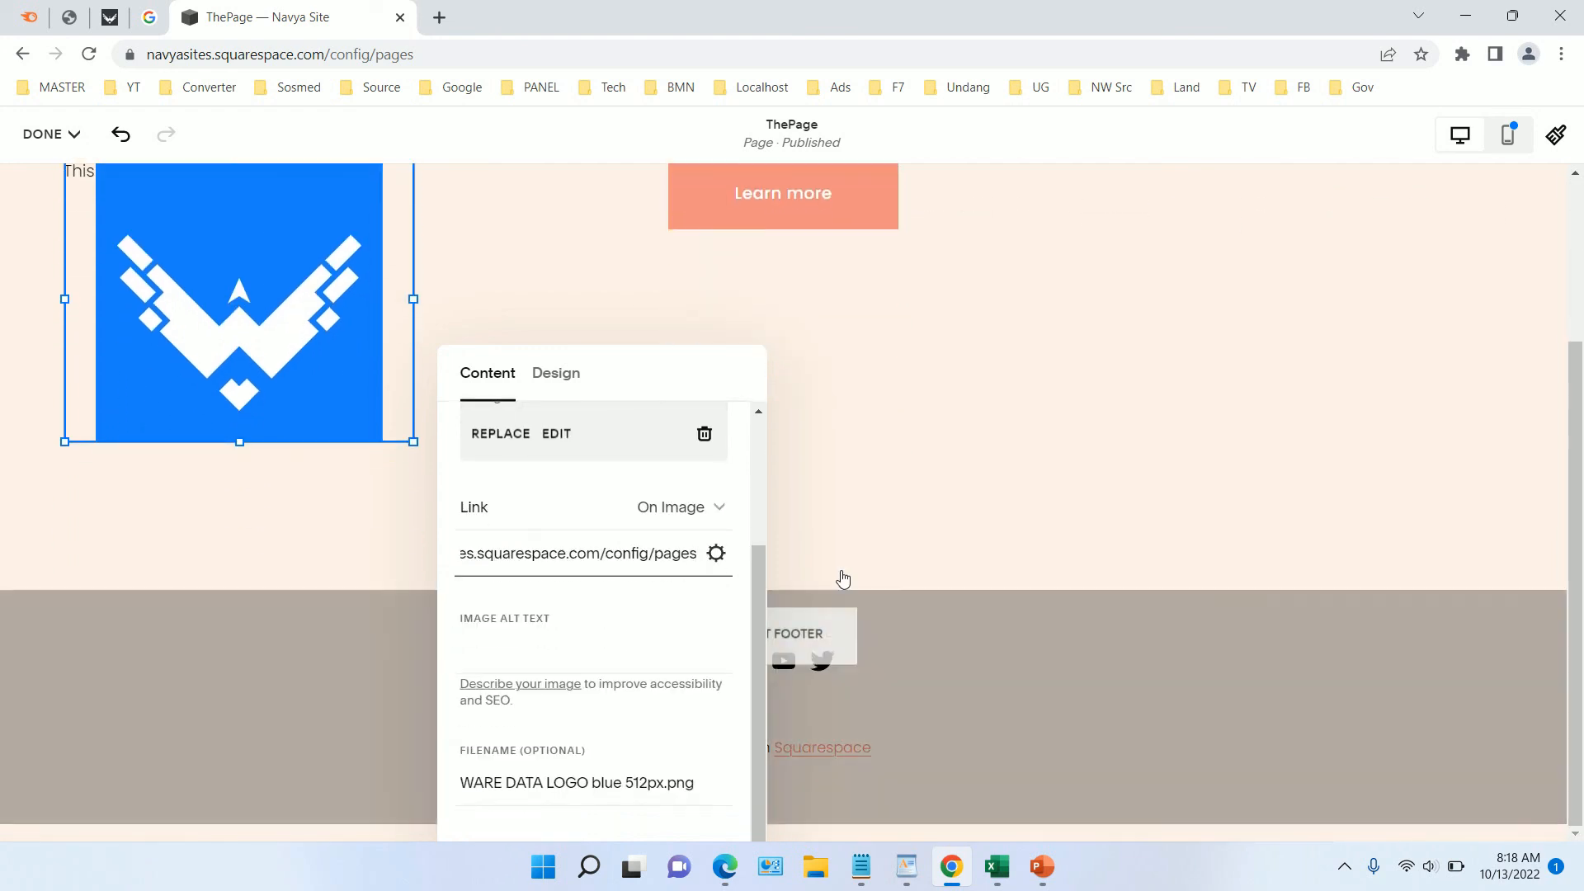
pyautogui.click(847, 481)
# Step: Move the logo image off the text block into the space between the linked text and the Learn more button
pyautogui.scroll(3, 575, 381)
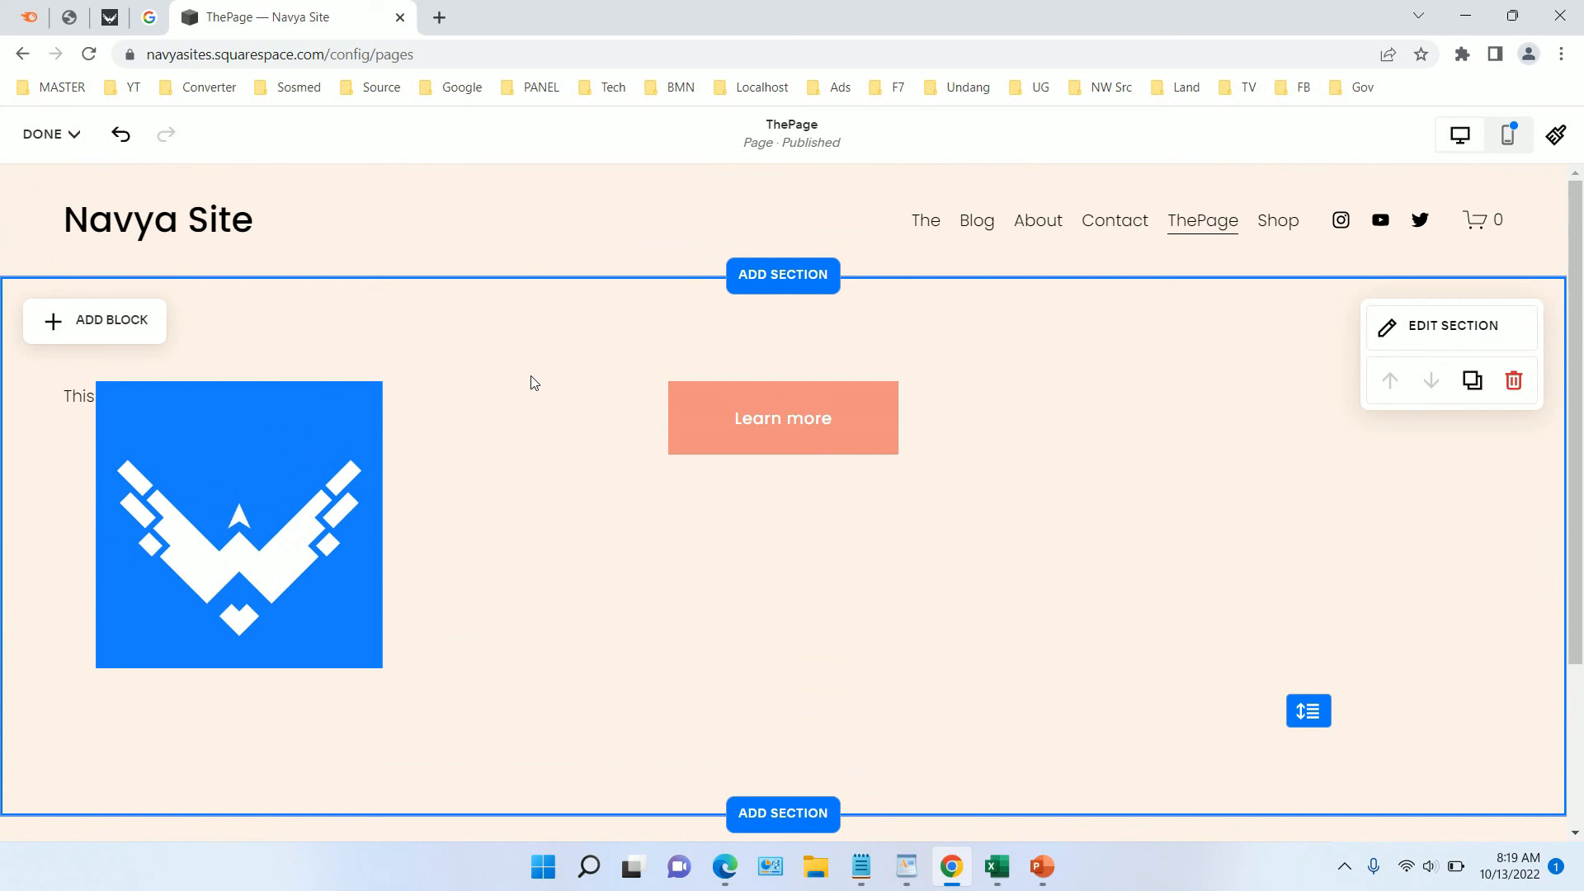
pyautogui.moveTo(283, 459); pyautogui.dragTo(487, 495)
pyautogui.click(914, 505)
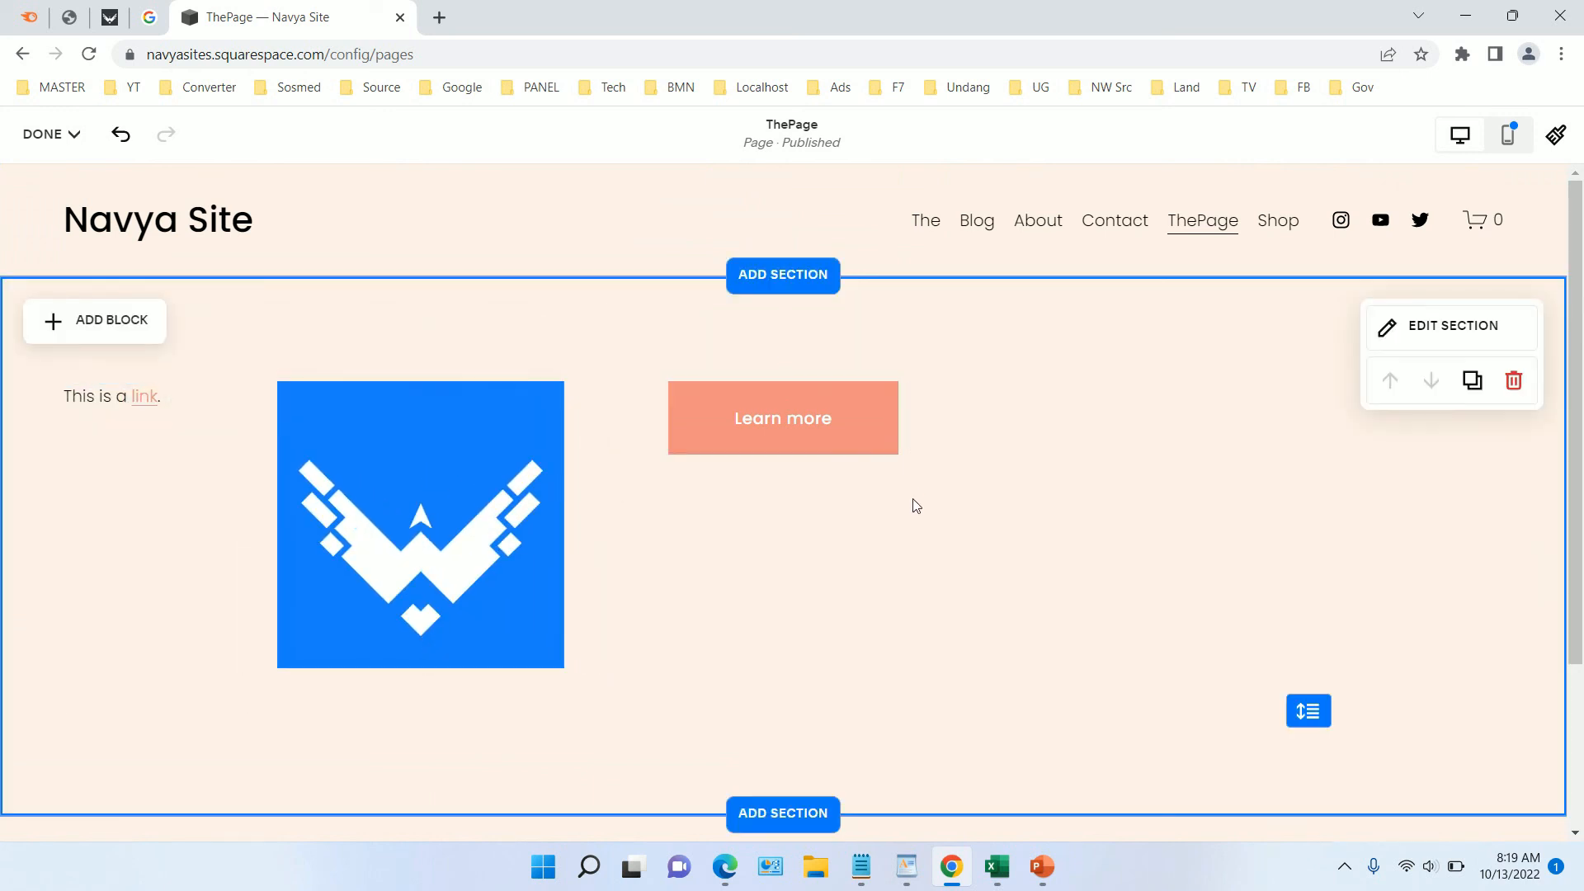